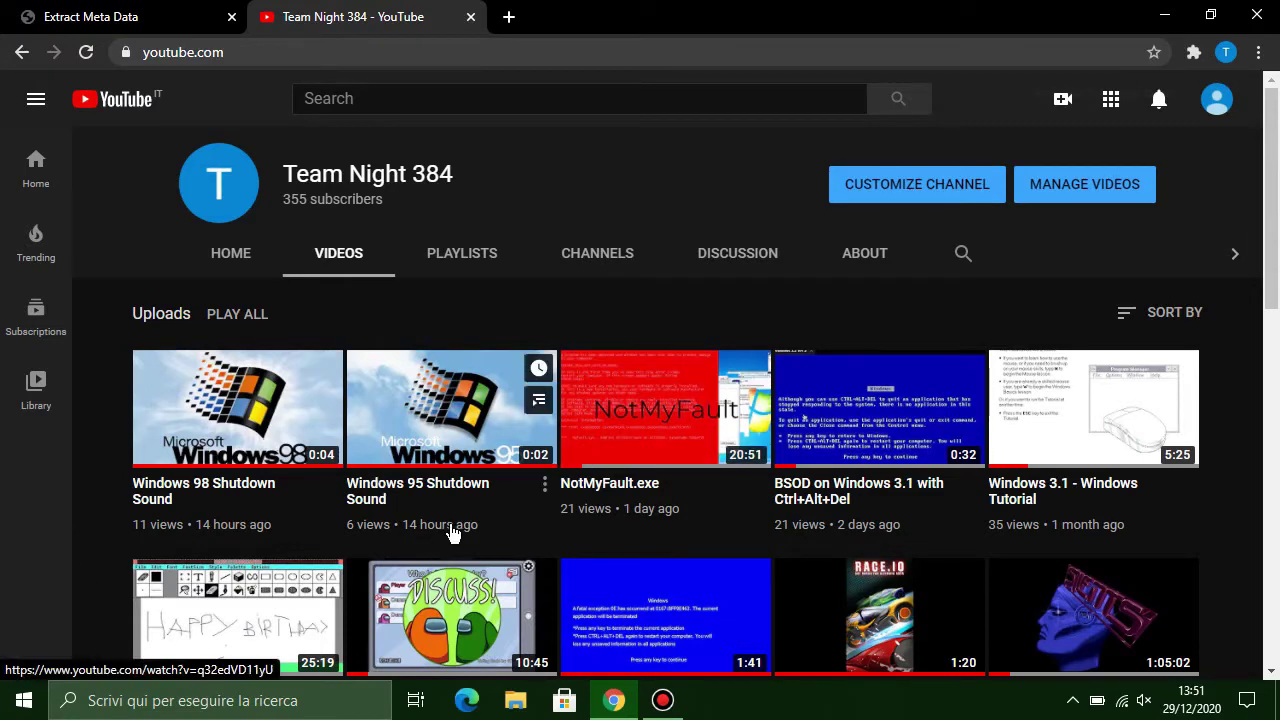
Step: Copy the NotMyFault.exe video link, paste it into DataViewer's URL field and extract its metadata
{"action": "right_click", "coordinate": [592, 497]}
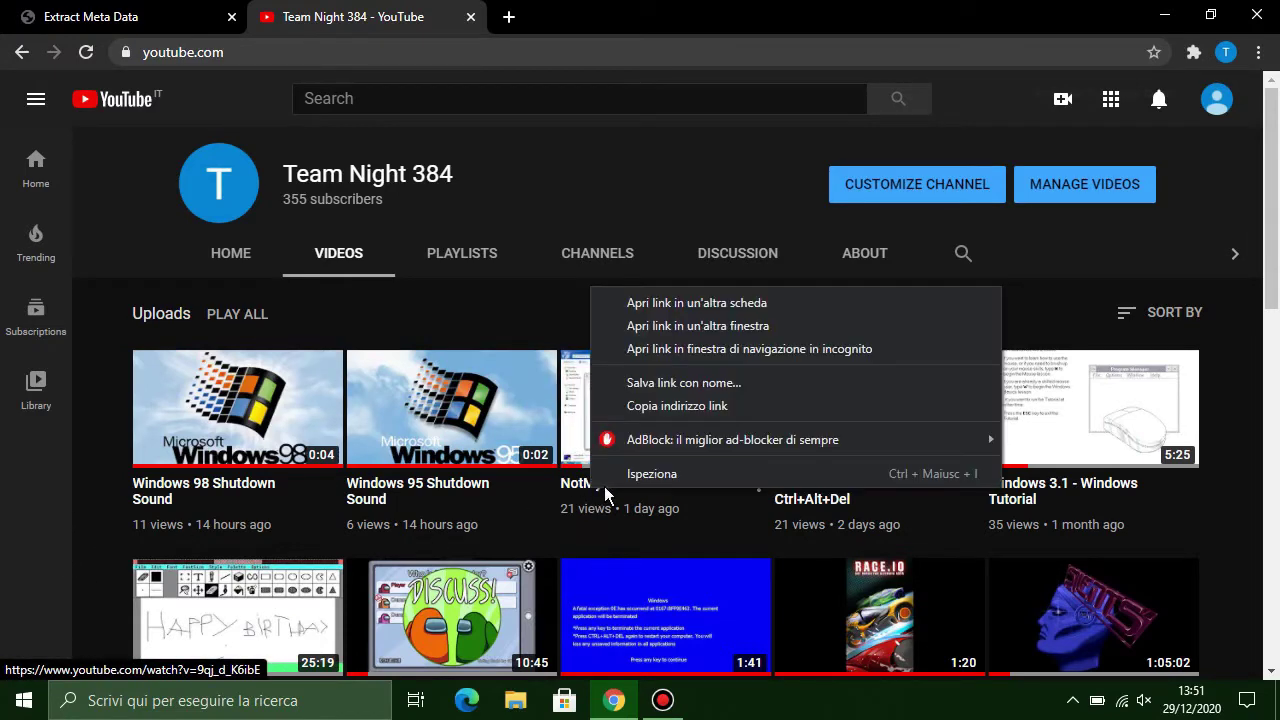
{"action": "left_click", "coordinate": [656, 405]}
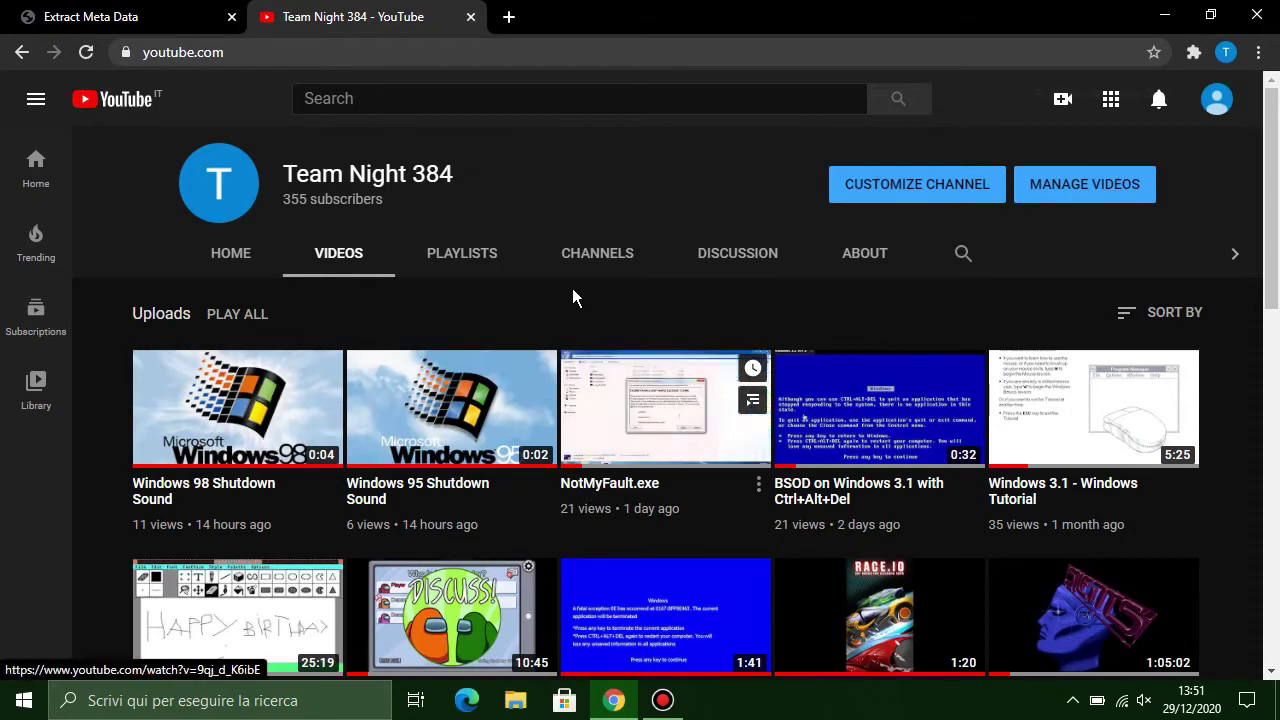
{"action": "left_click", "coordinate": [80, 17]}
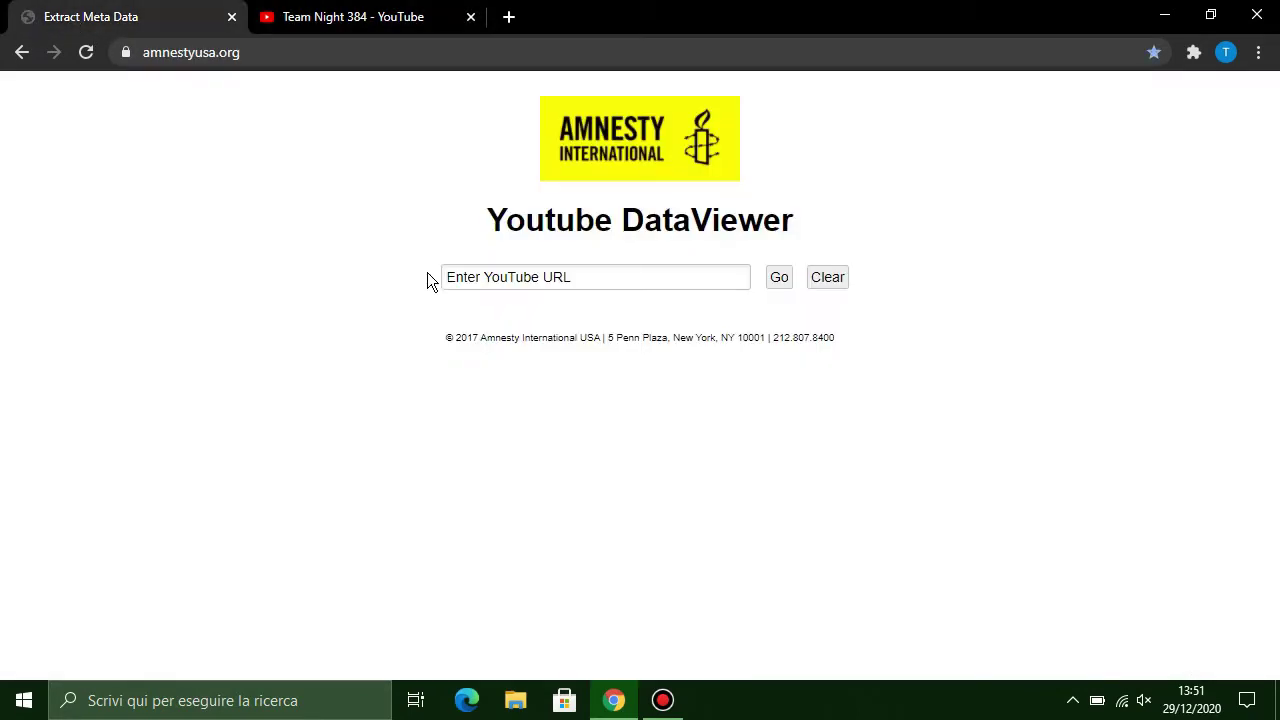
{"action": "left_click", "coordinate": [458, 282]}
{"action": "right_click", "coordinate": [458, 282]}
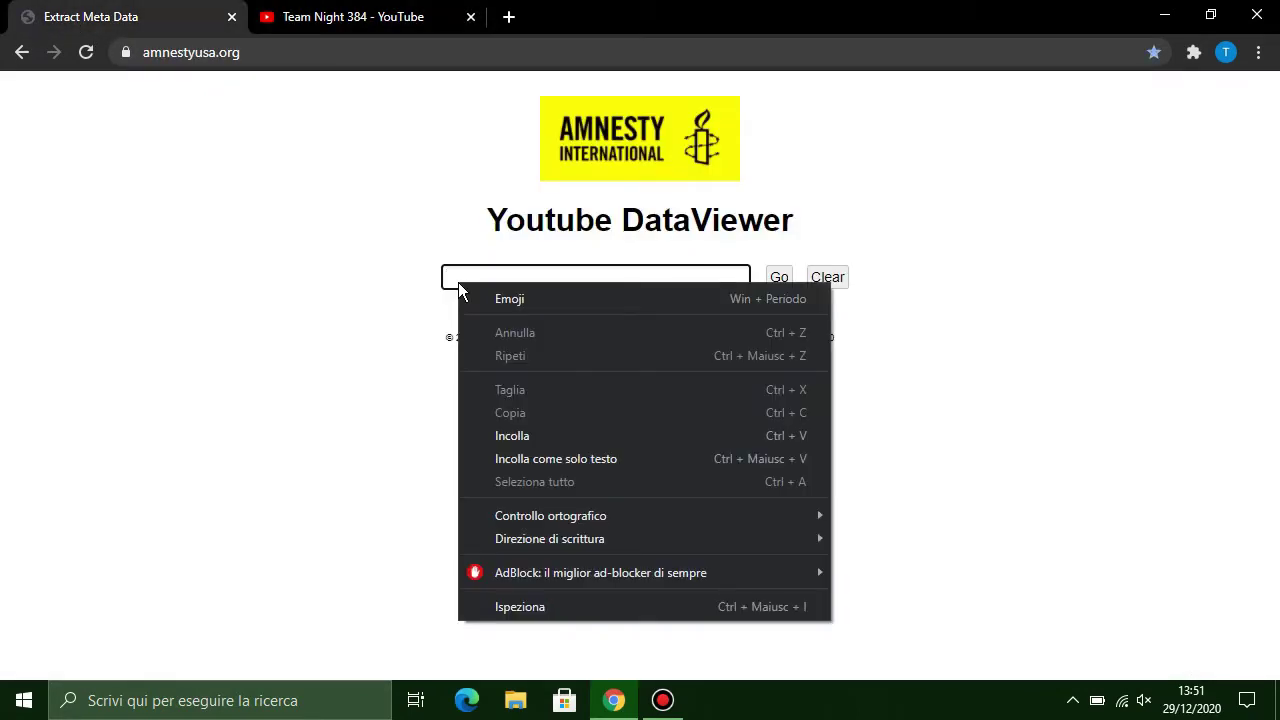
{"action": "left_click", "coordinate": [517, 437]}
{"action": "left_click", "coordinate": [777, 280]}
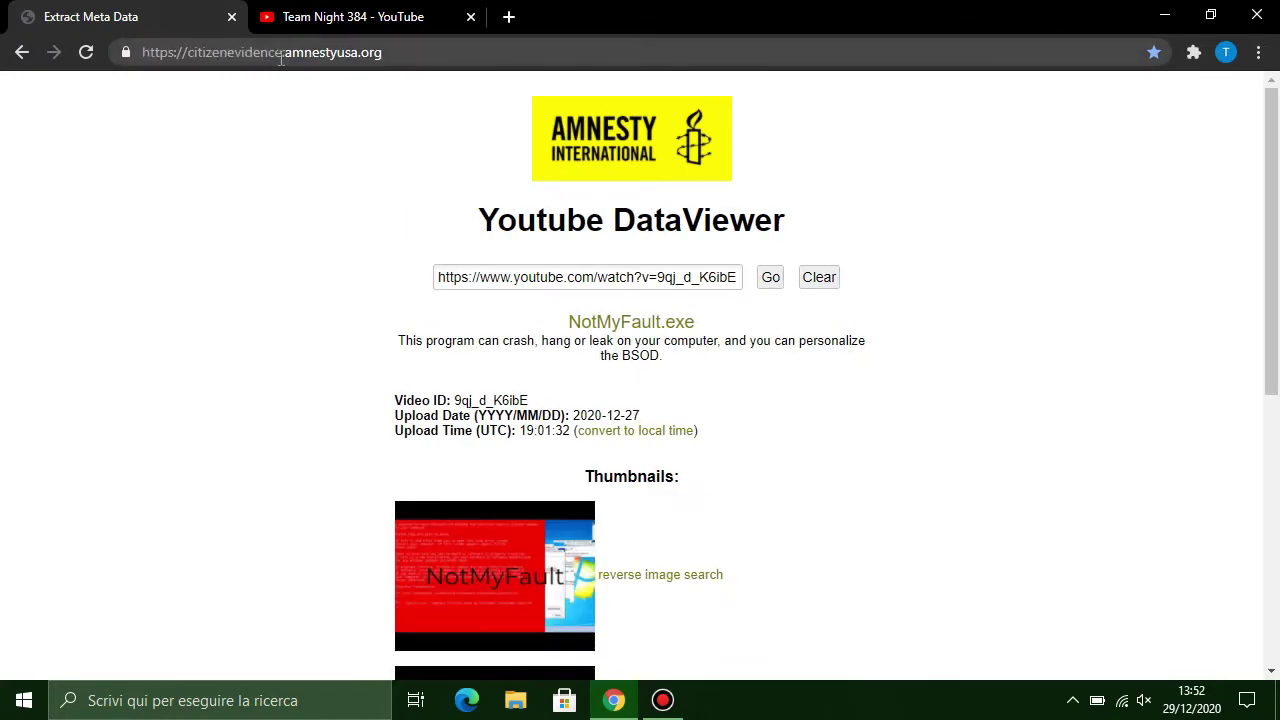
Step: Highlight the page title, the pasted URL and the Video ID line in turn
{"action": "left_click_drag", "start_coordinate": [479, 217], "coordinate": [759, 220]}
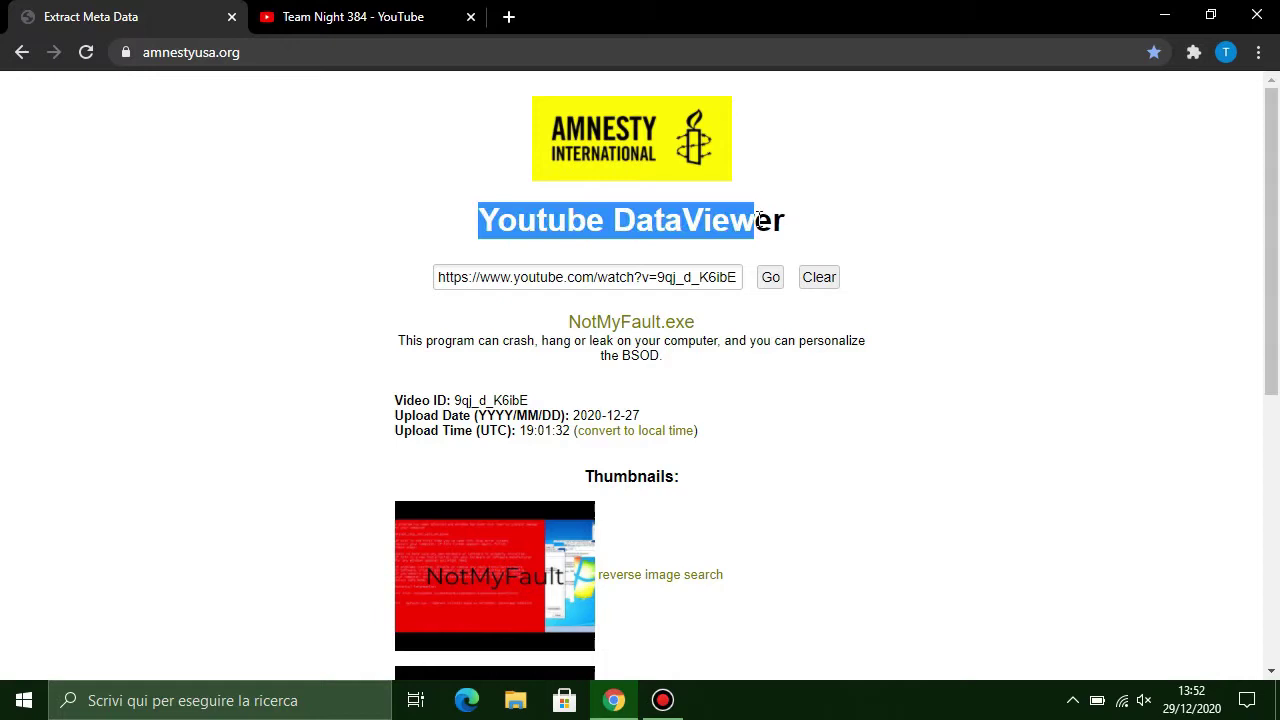
{"action": "left_click", "coordinate": [785, 226]}
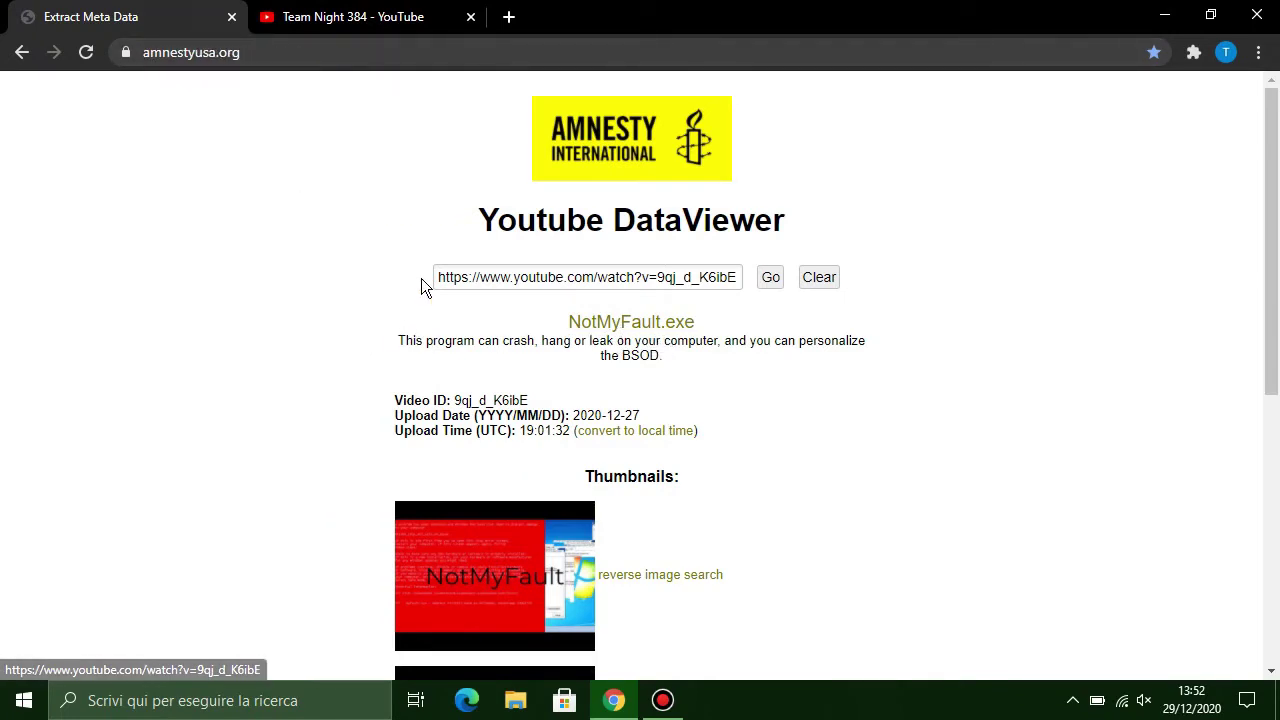
{"action": "left_click_drag", "start_coordinate": [438, 277], "coordinate": [738, 272]}
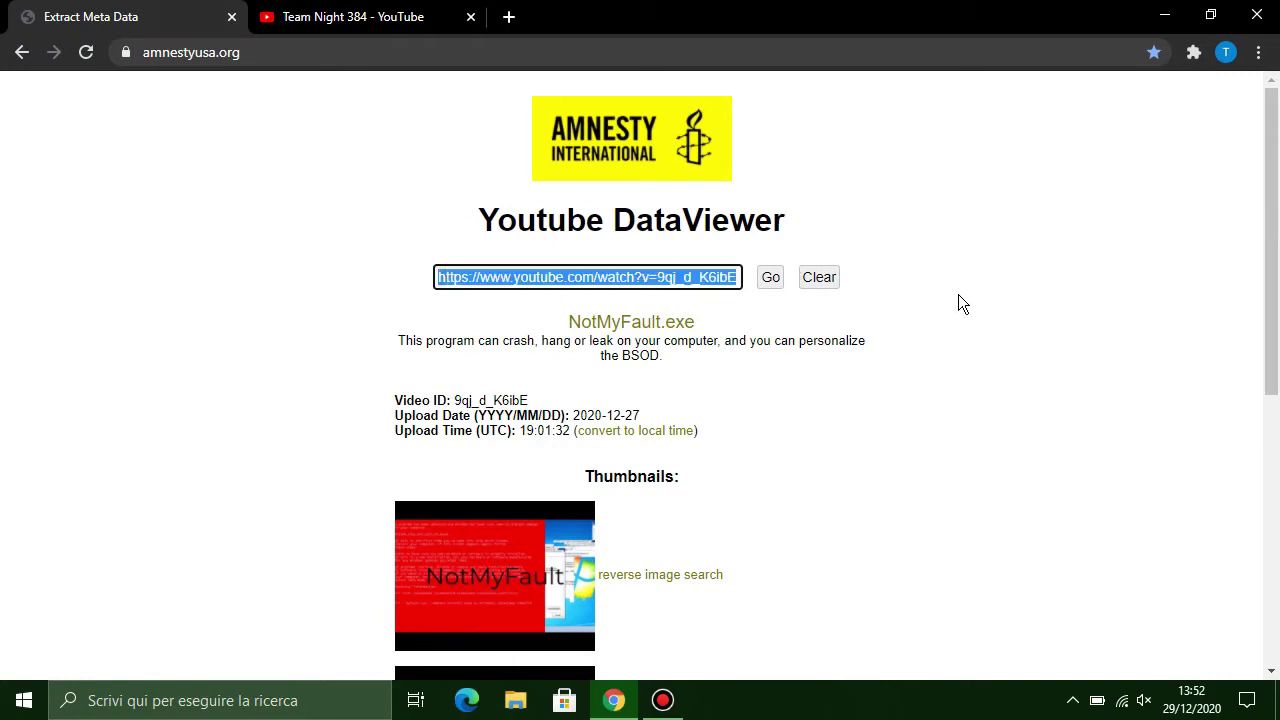
{"action": "left_click", "coordinate": [1113, 408]}
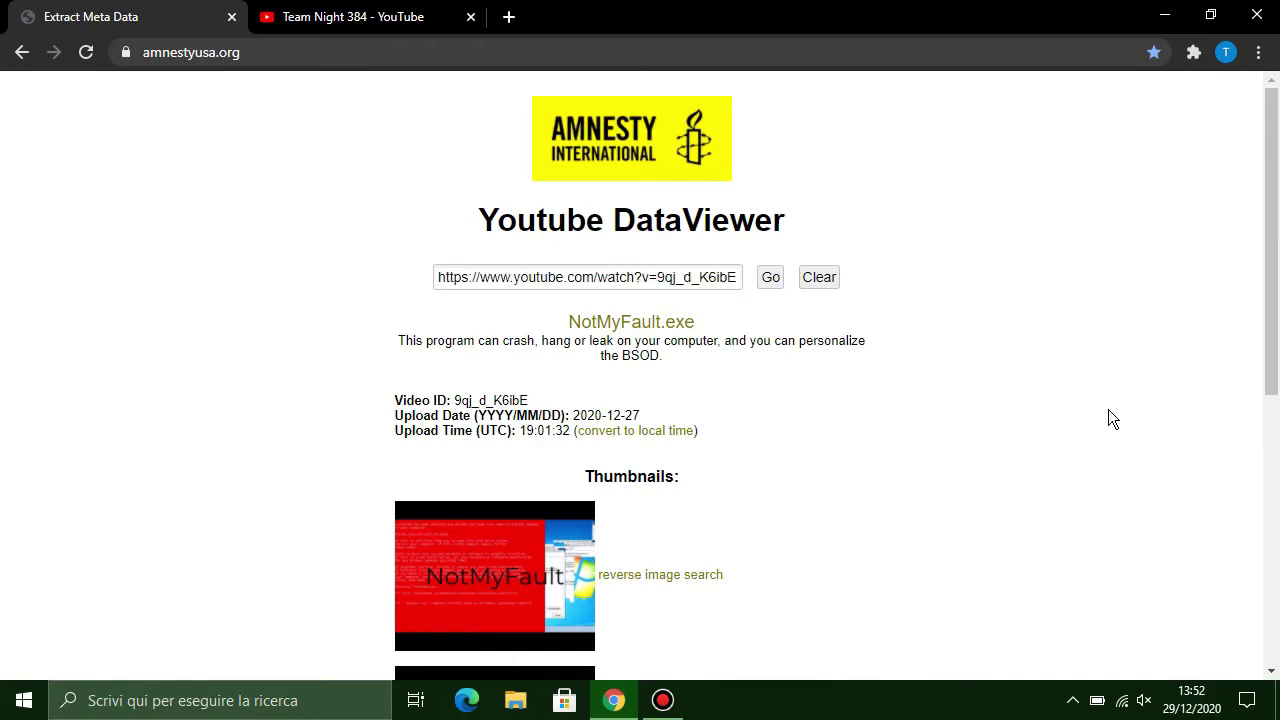
{"action": "left_click_drag", "start_coordinate": [394, 400], "coordinate": [571, 432]}
{"action": "left_click", "coordinate": [570, 432]}
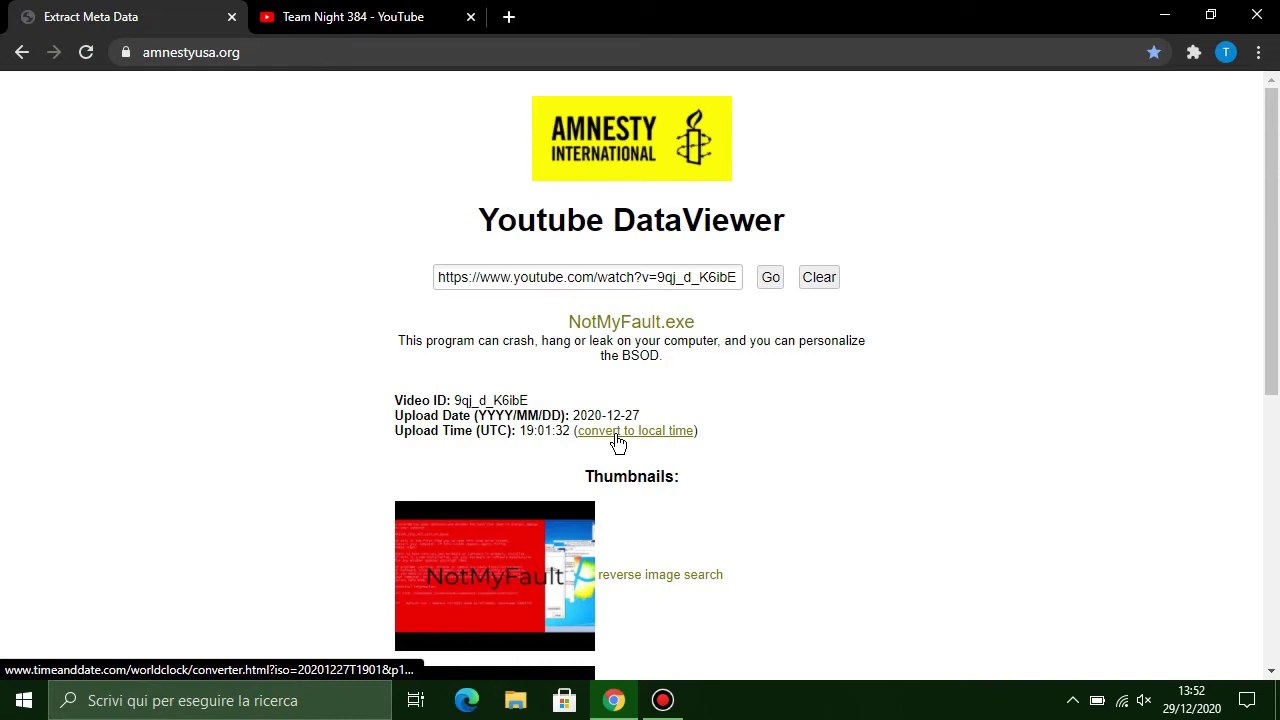
Step: Convert the 19:01:32 UTC upload time to Rome, showing 20.01 on 27 December 2020
{"action": "left_click", "coordinate": [615, 434]}
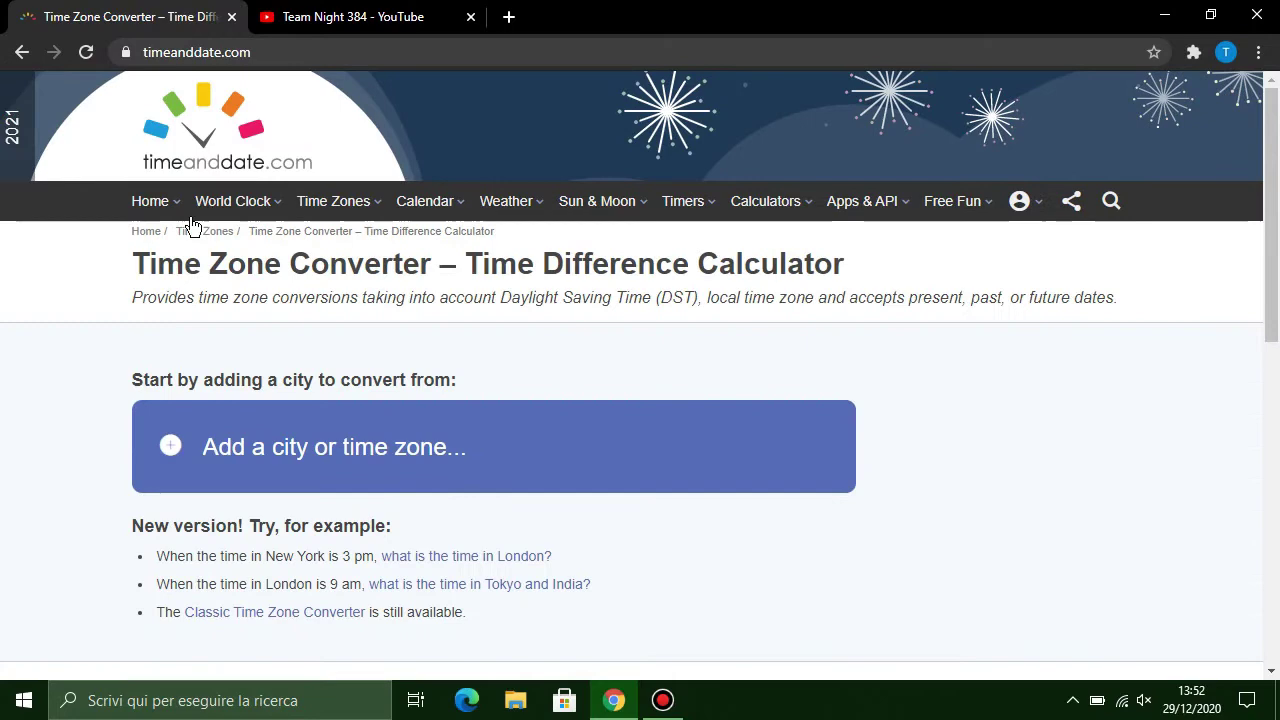
{"action": "left_click", "coordinate": [308, 447]}
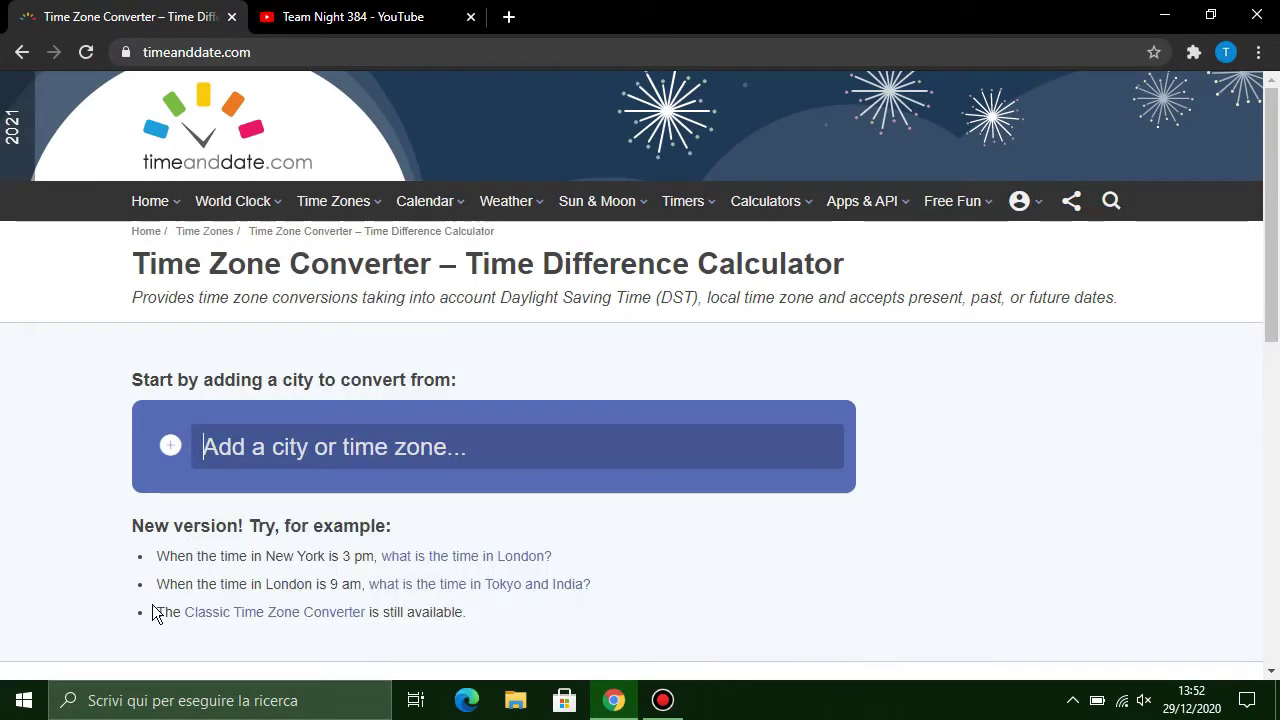
{"action": "left_click", "coordinate": [485, 440]}
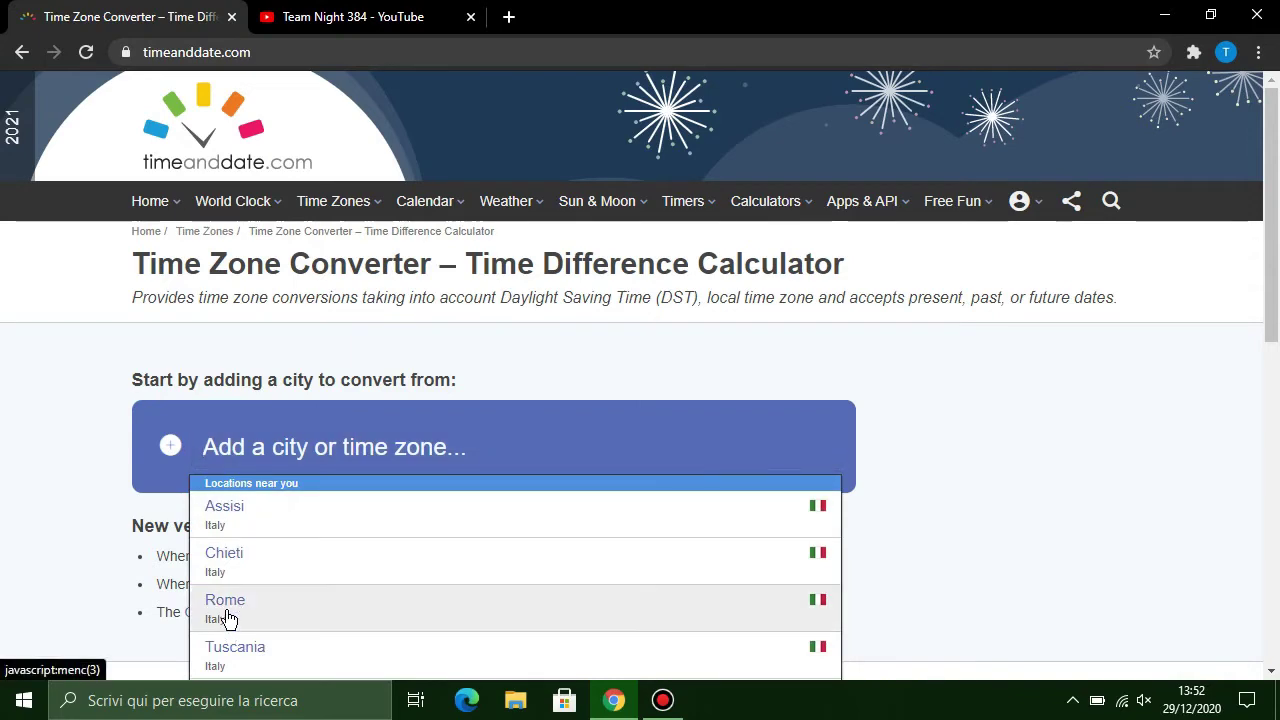
{"action": "left_click", "coordinate": [228, 614]}
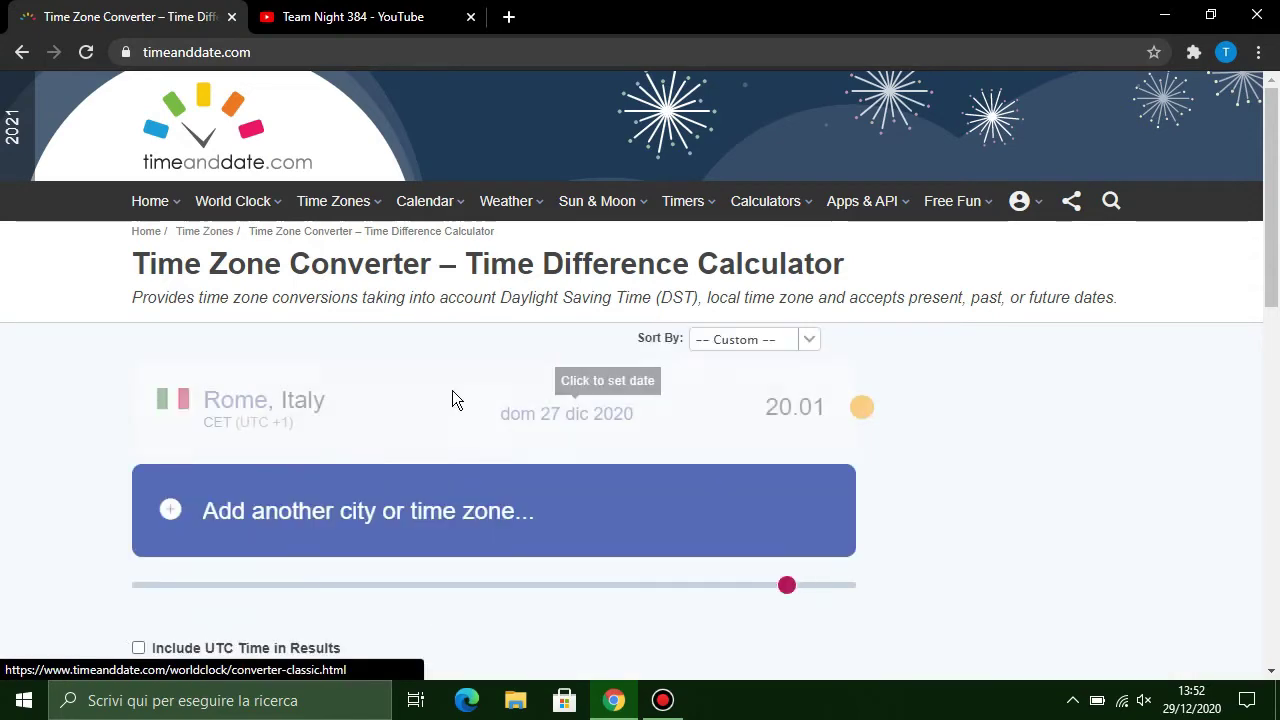
{"action": "left_click", "coordinate": [877, 412]}
{"action": "left_click", "coordinate": [877, 416]}
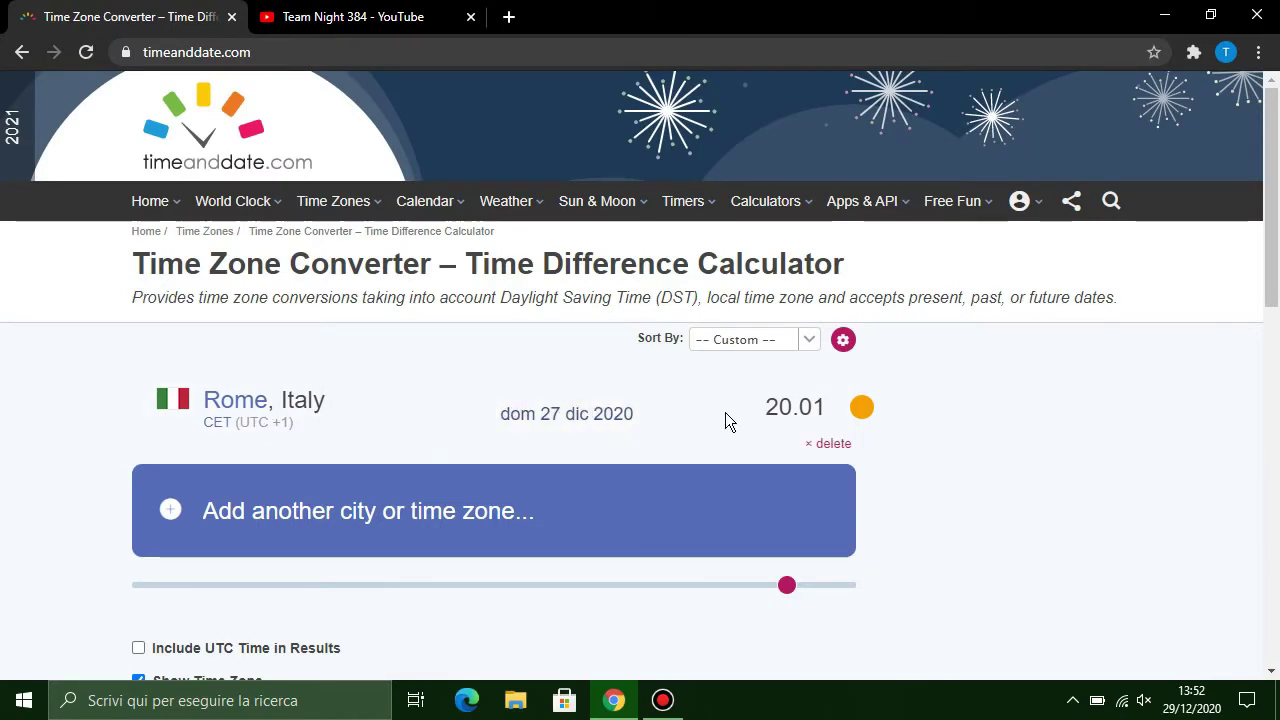
Step: Replace Rome with New York in the converter, which shows 14.01 on 27 December 2020
{"action": "left_click", "coordinate": [823, 439]}
{"action": "left_click", "coordinate": [307, 430]}
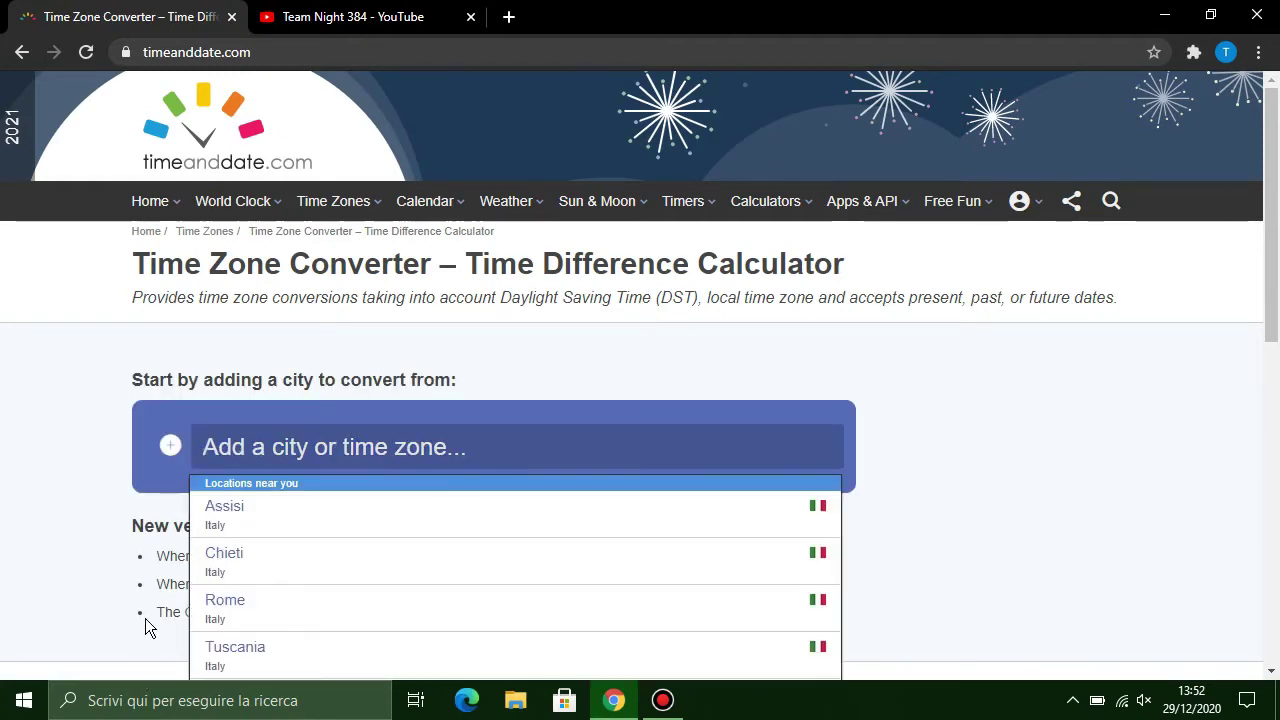
{"action": "scroll", "coordinate": [145, 618], "scroll_direction": "down", "scroll_amount": 2}
{"action": "left_click", "coordinate": [245, 252]}
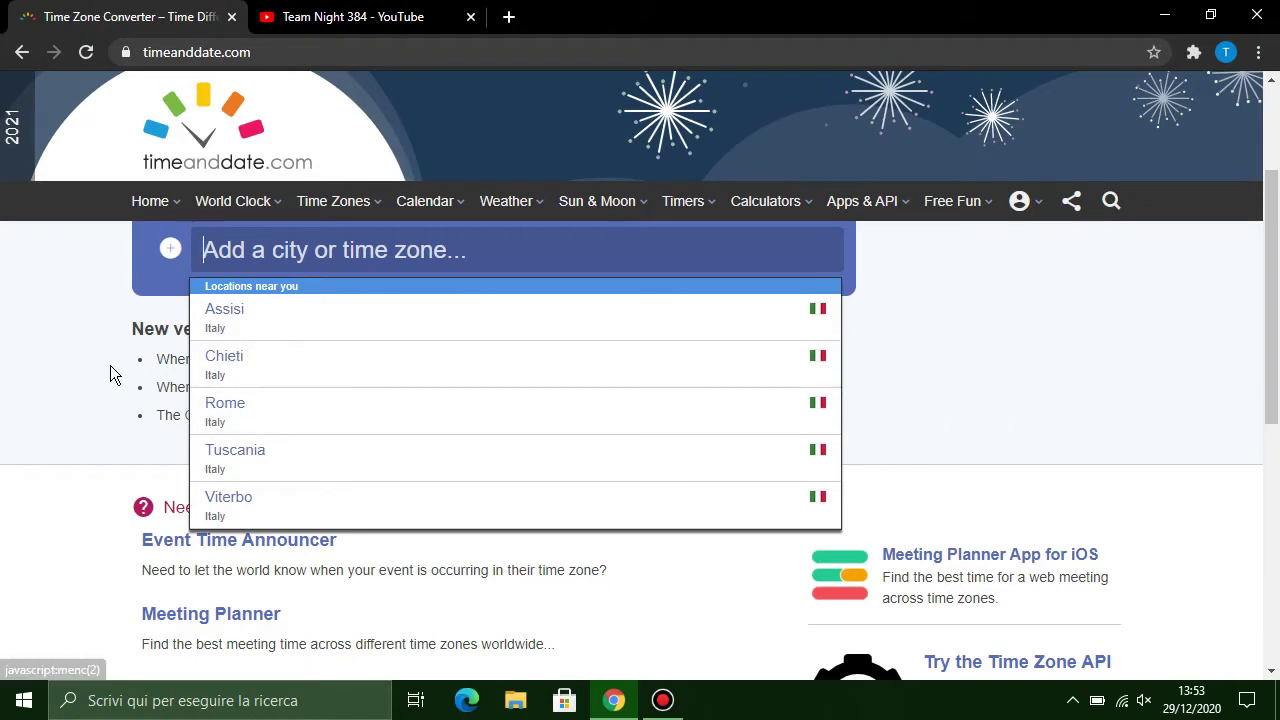
{"action": "type", "text": "Uni"}
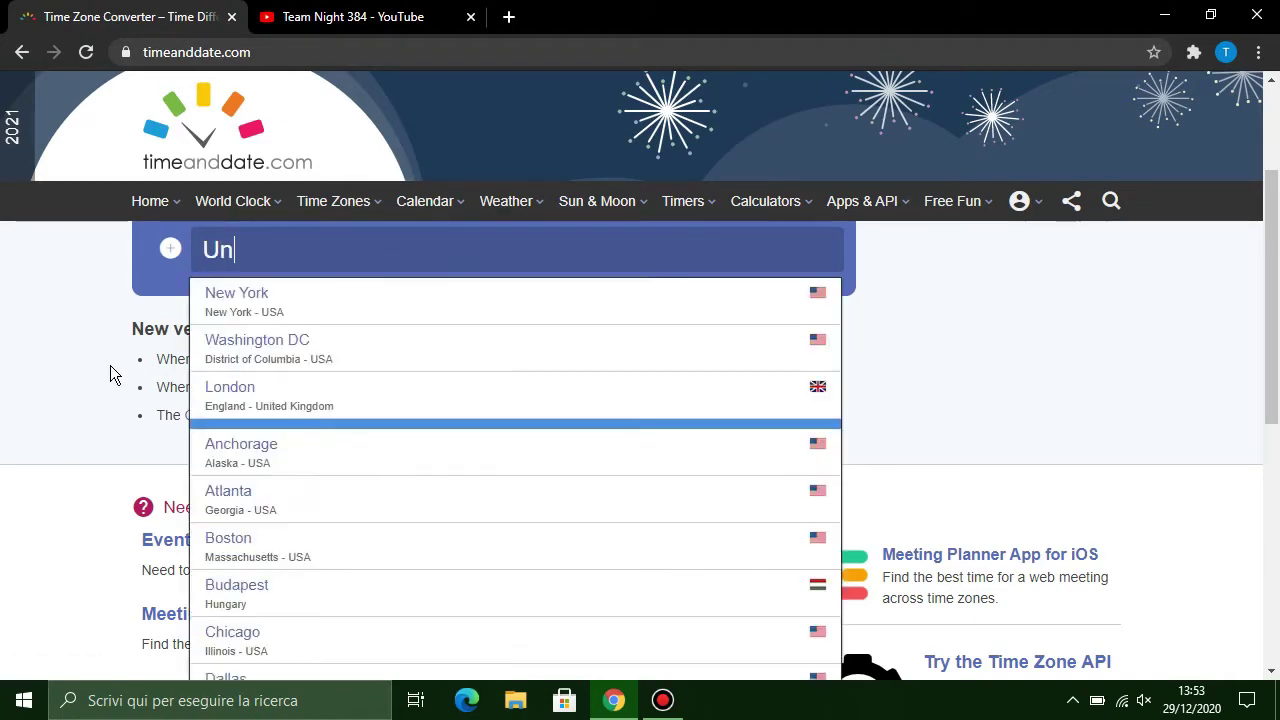
{"action": "left_click", "coordinate": [306, 292]}
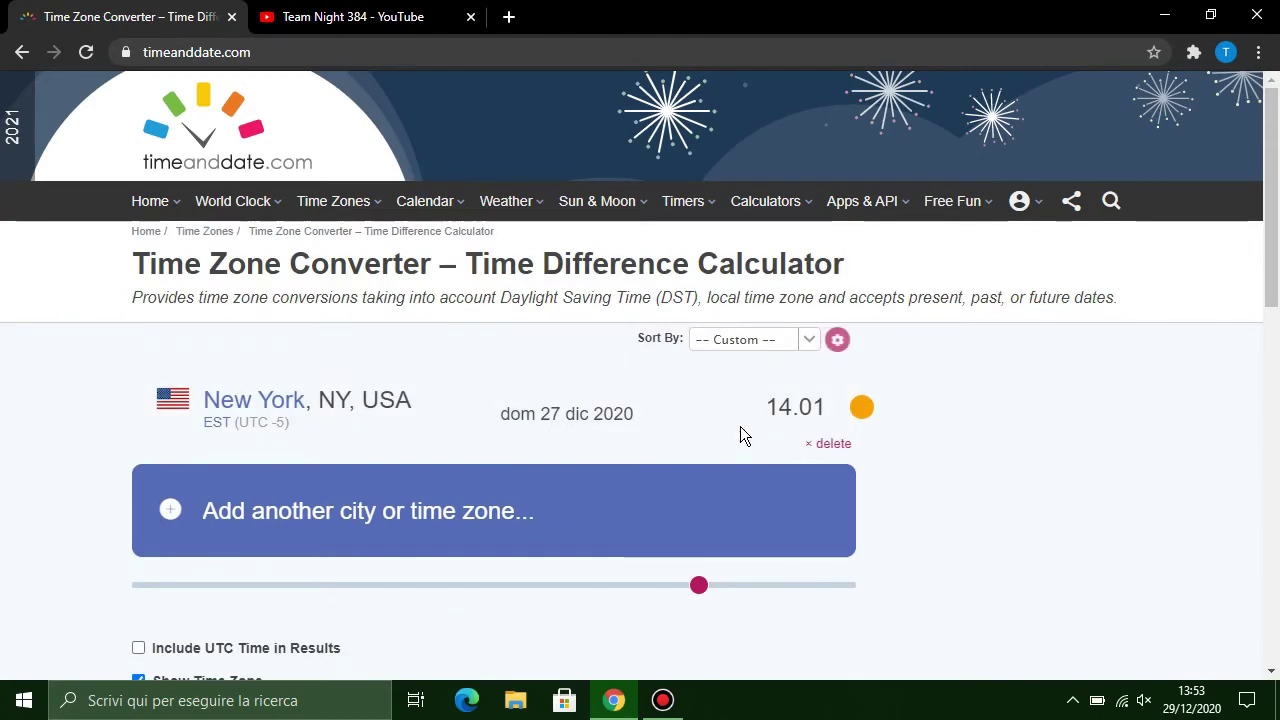
{"action": "left_click", "coordinate": [869, 415]}
{"action": "left_click", "coordinate": [949, 414]}
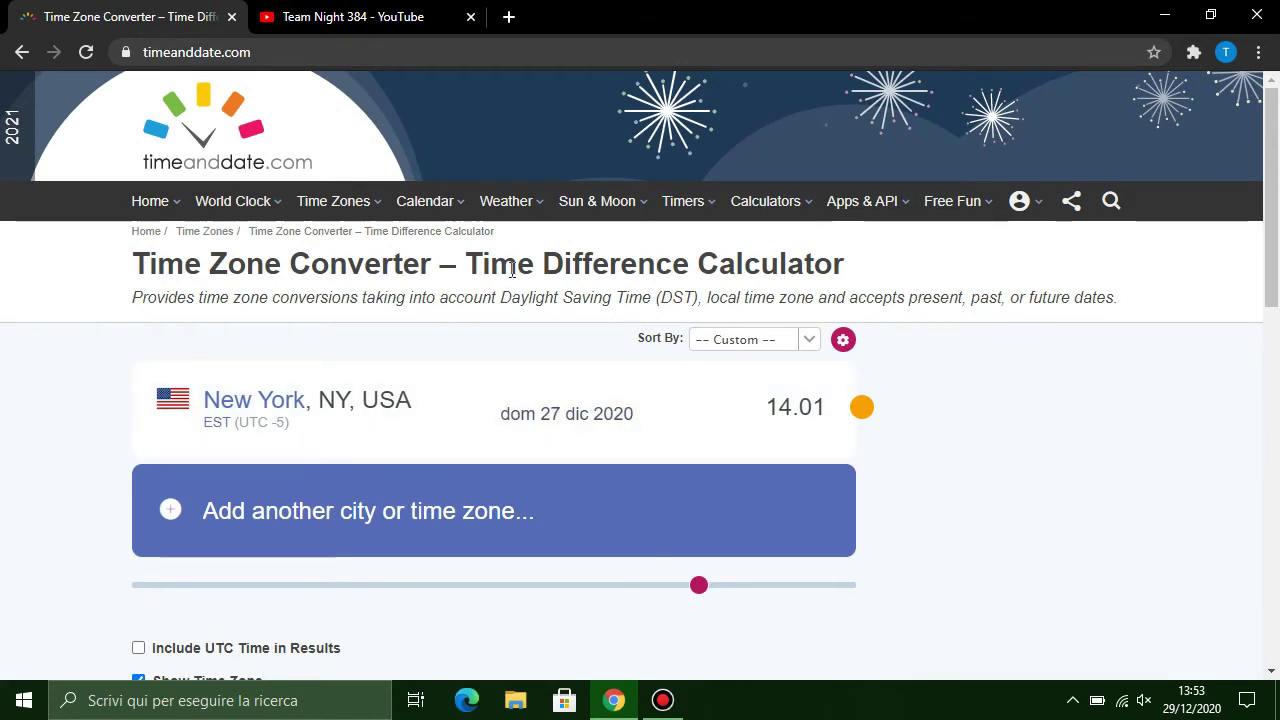
Step: Highlight parts of the converter's page title, then scroll back to the top of the page
{"action": "left_click_drag", "start_coordinate": [247, 272], "coordinate": [366, 270]}
{"action": "left_click", "coordinate": [359, 278]}
{"action": "left_click_drag", "start_coordinate": [592, 262], "coordinate": [871, 256]}
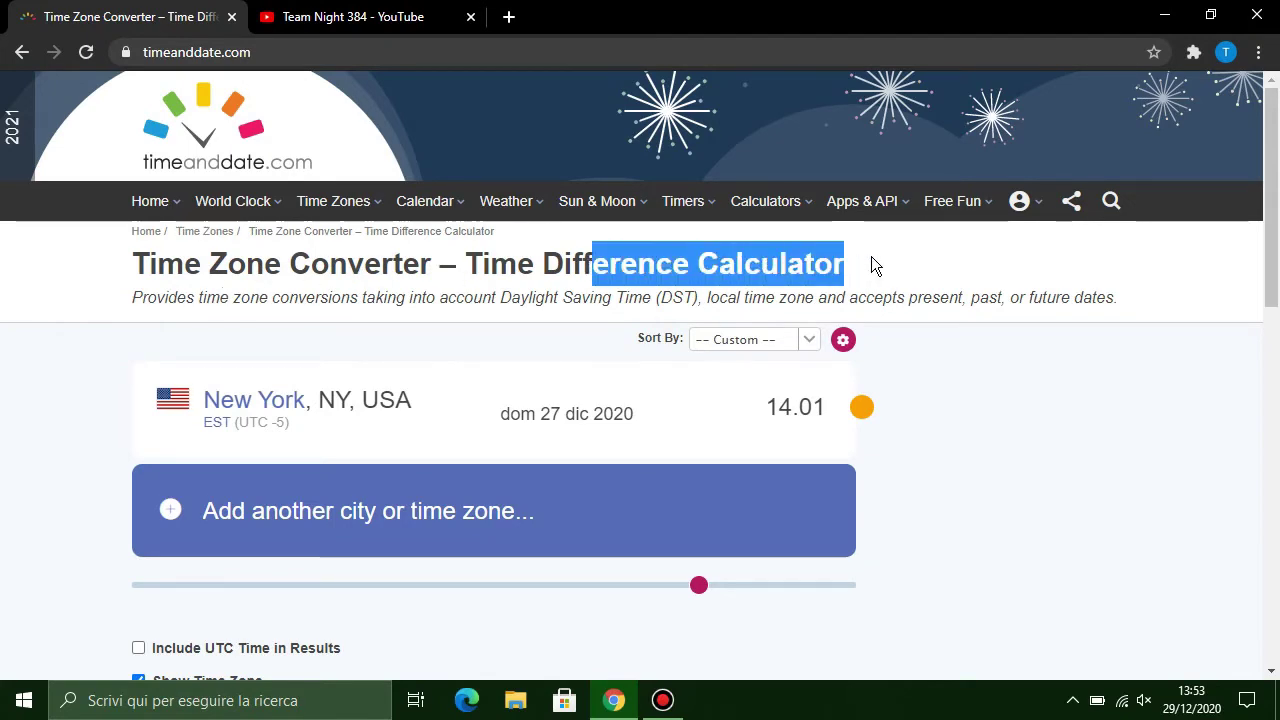
{"action": "left_click", "coordinate": [871, 256]}
{"action": "mouse_move", "coordinate": [1258, 205]}
{"action": "left_mouse_down"}
{"action": "mouse_move", "coordinate": [1258, 567]}
{"action": "mouse_move", "coordinate": [1258, 230]}
{"action": "left_mouse_up"}
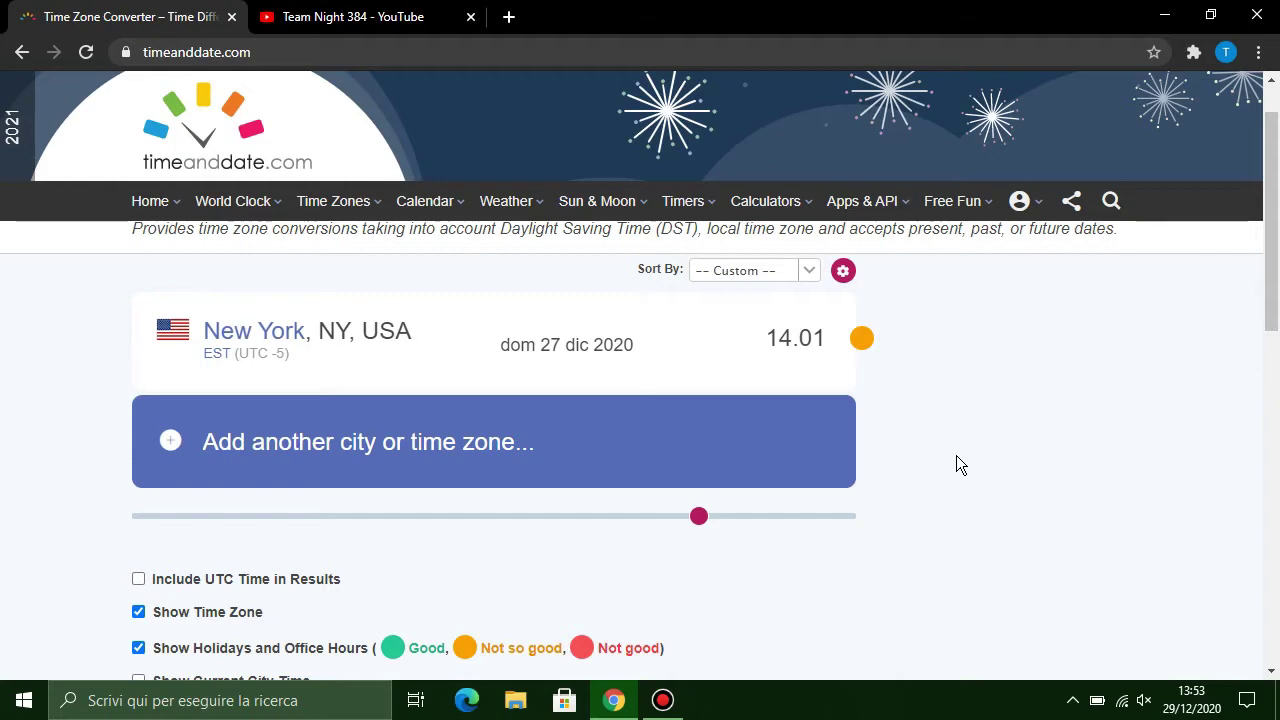
{"action": "scroll", "coordinate": [956, 462], "scroll_direction": "up", "scroll_amount": 1}
{"action": "scroll", "coordinate": [956, 462], "scroll_direction": "down", "scroll_amount": 10}
{"action": "key", "text": "Home"}
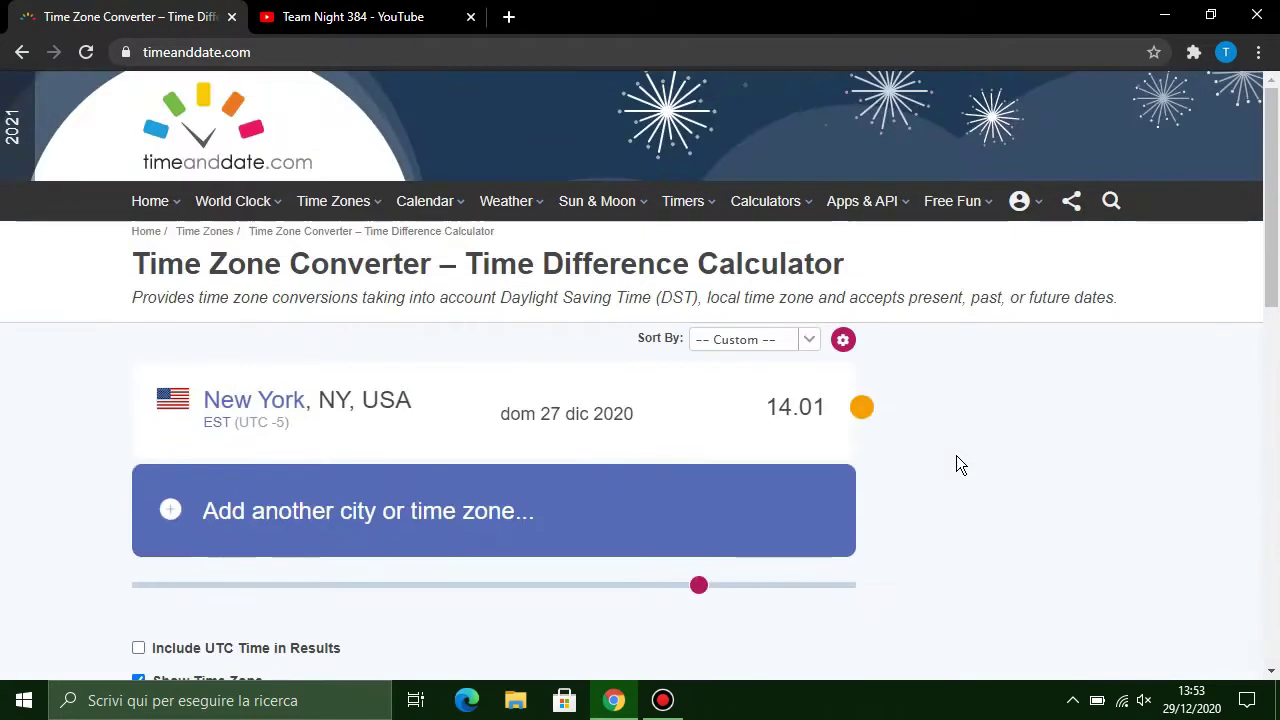
{"action": "left_click", "coordinate": [22, 52]}
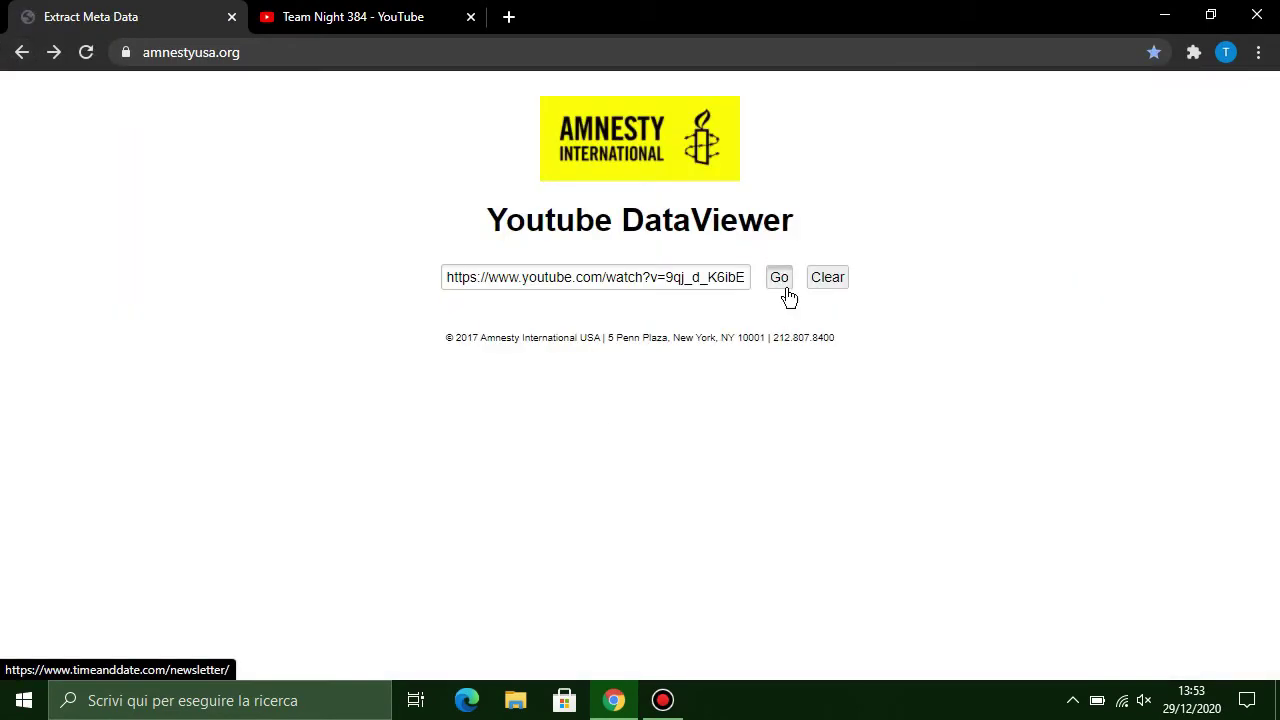
{"action": "left_click", "coordinate": [779, 279]}
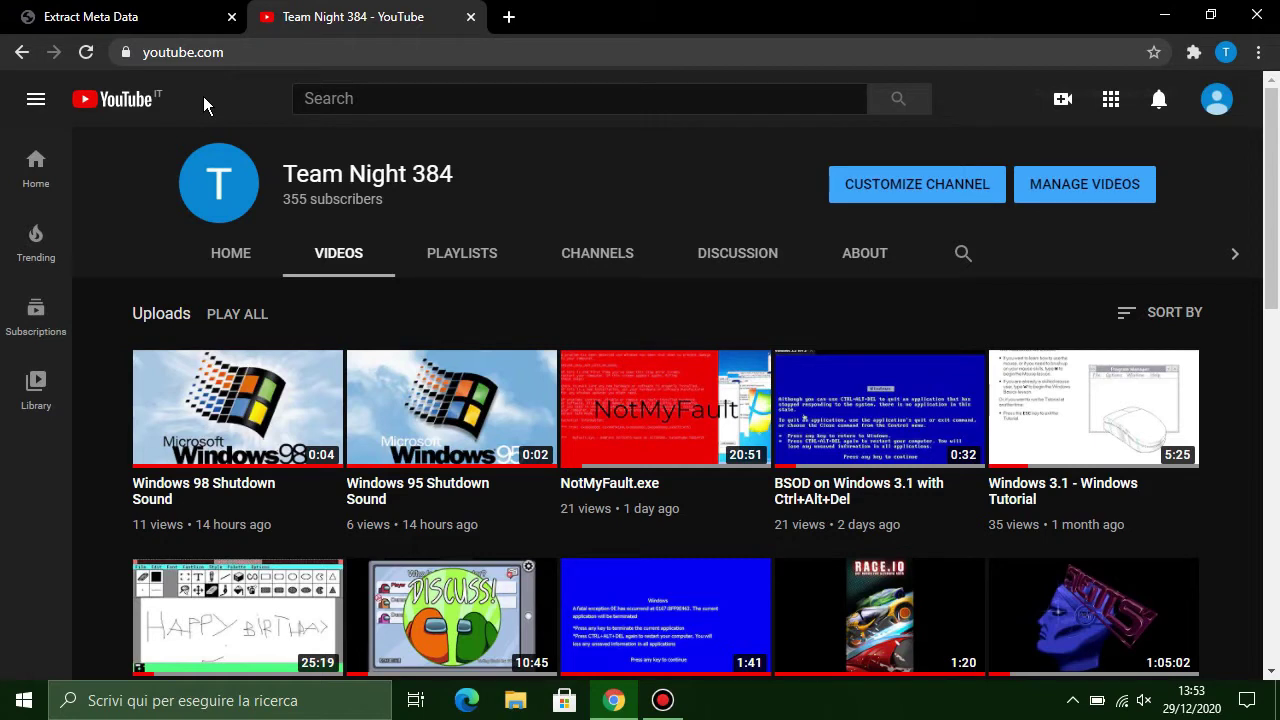
{"action": "left_click", "coordinate": [85, 17]}
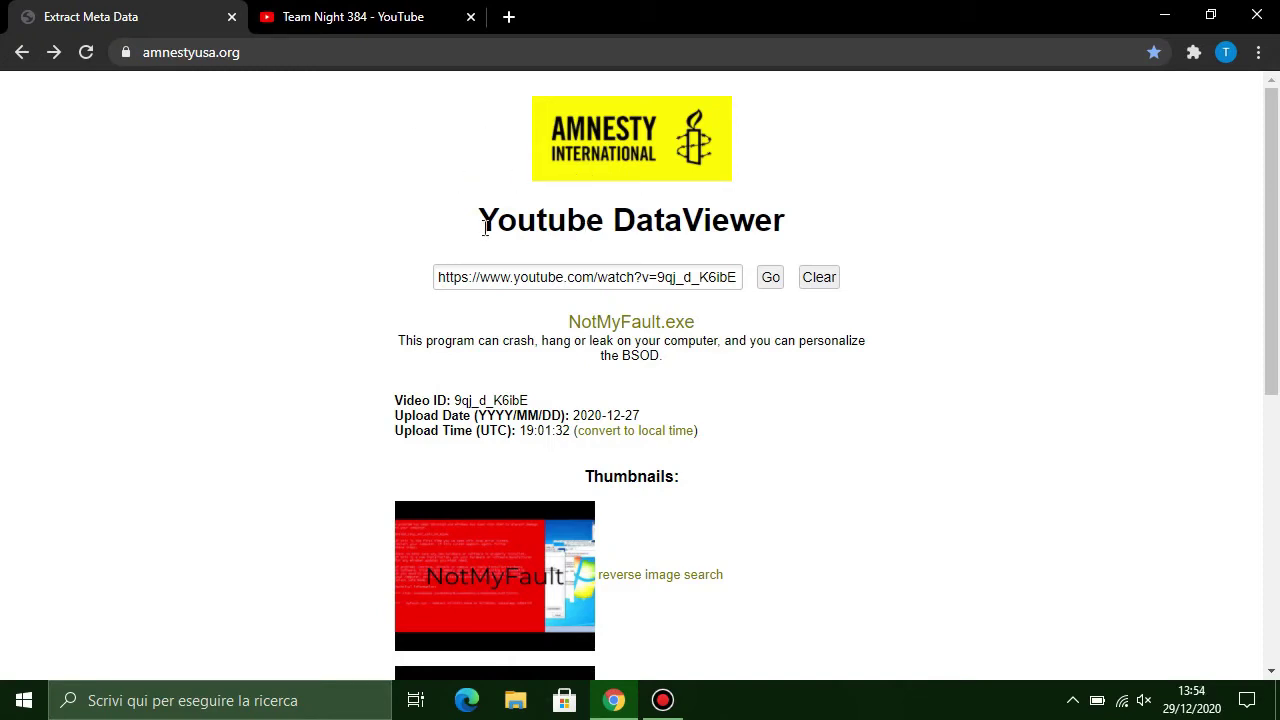
Step: Highlight the title, the description, and the Video ID, upload date and upload time lines in turn
{"action": "left_click_drag", "start_coordinate": [483, 229], "coordinate": [872, 235]}
{"action": "left_click", "coordinate": [872, 235]}
{"action": "left_click_drag", "start_coordinate": [400, 337], "coordinate": [663, 355]}
{"action": "left_click", "coordinate": [663, 355]}
{"action": "left_click_drag", "start_coordinate": [397, 401], "coordinate": [571, 433]}
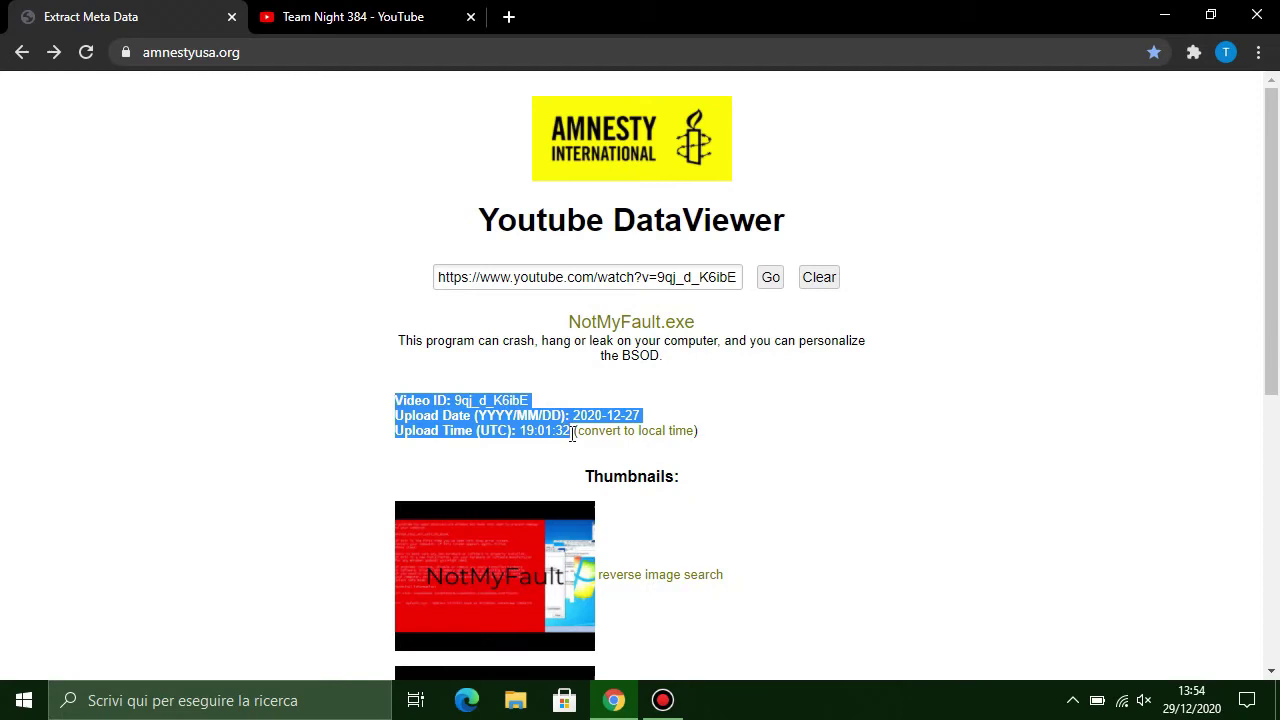
{"action": "left_click", "coordinate": [571, 433]}
{"action": "left_click_drag", "start_coordinate": [395, 405], "coordinate": [571, 433]}
{"action": "left_click", "coordinate": [571, 431]}
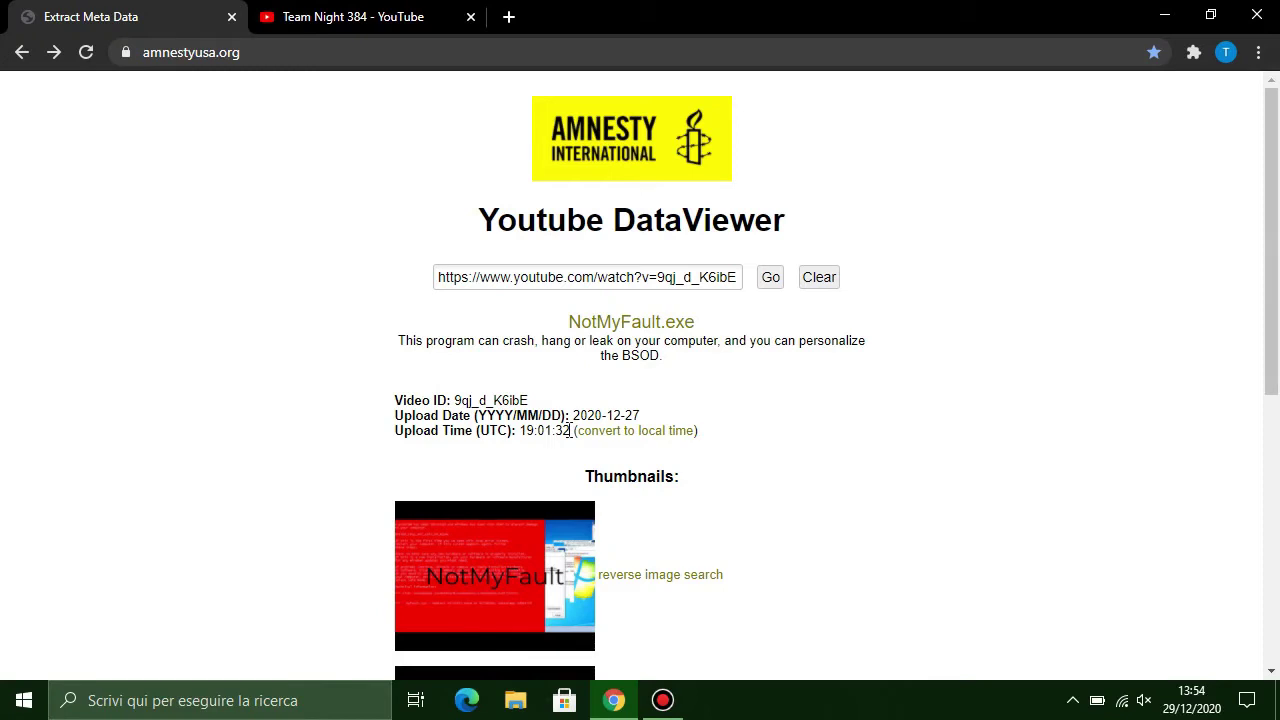
{"action": "mouse_move", "coordinate": [1271, 250]}
{"action": "left_mouse_down"}
{"action": "mouse_move", "coordinate": [1271, 520]}
{"action": "mouse_move", "coordinate": [1271, 250]}
{"action": "left_mouse_up"}
{"action": "left_click_drag", "start_coordinate": [394, 400], "coordinate": [528, 401]}
{"action": "left_click", "coordinate": [565, 415]}
Step: Switch between the DataViewer and YouTube tabs, ending on the channel's video list
{"action": "left_click", "coordinate": [357, 14]}
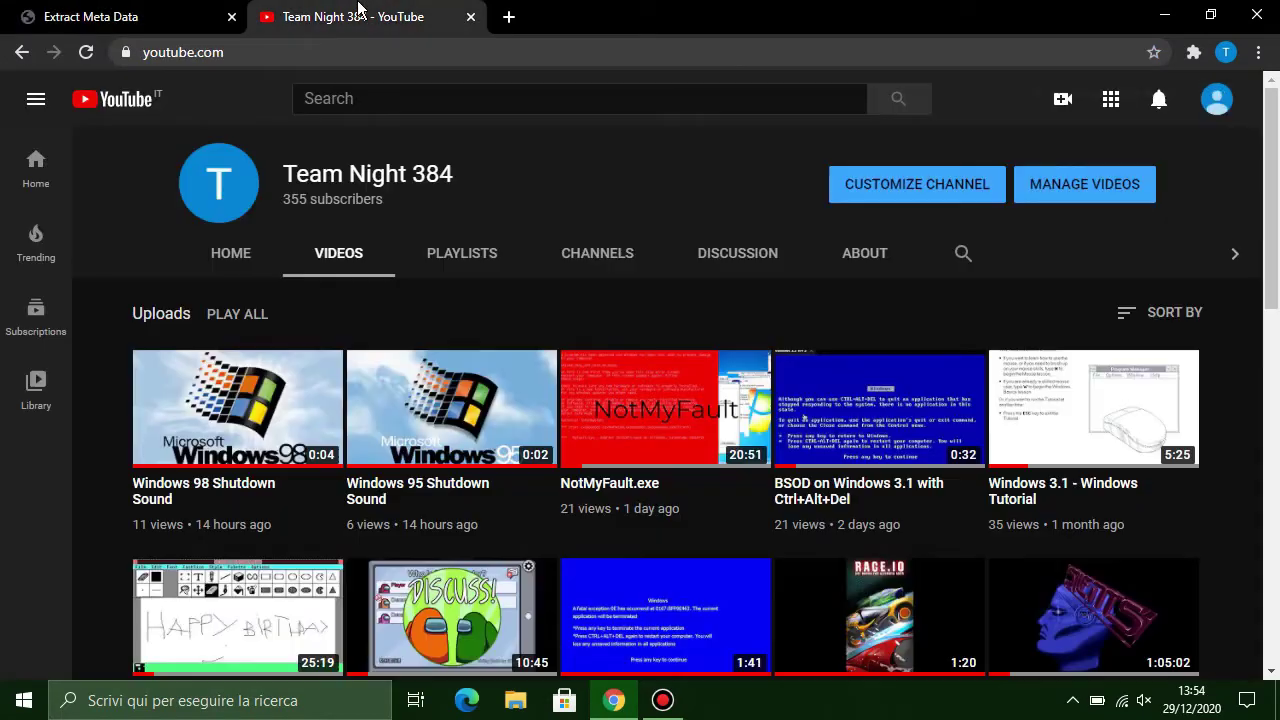
{"action": "left_click", "coordinate": [58, 16]}
{"action": "left_click", "coordinate": [292, 14]}
{"action": "left_click", "coordinate": [208, 14]}
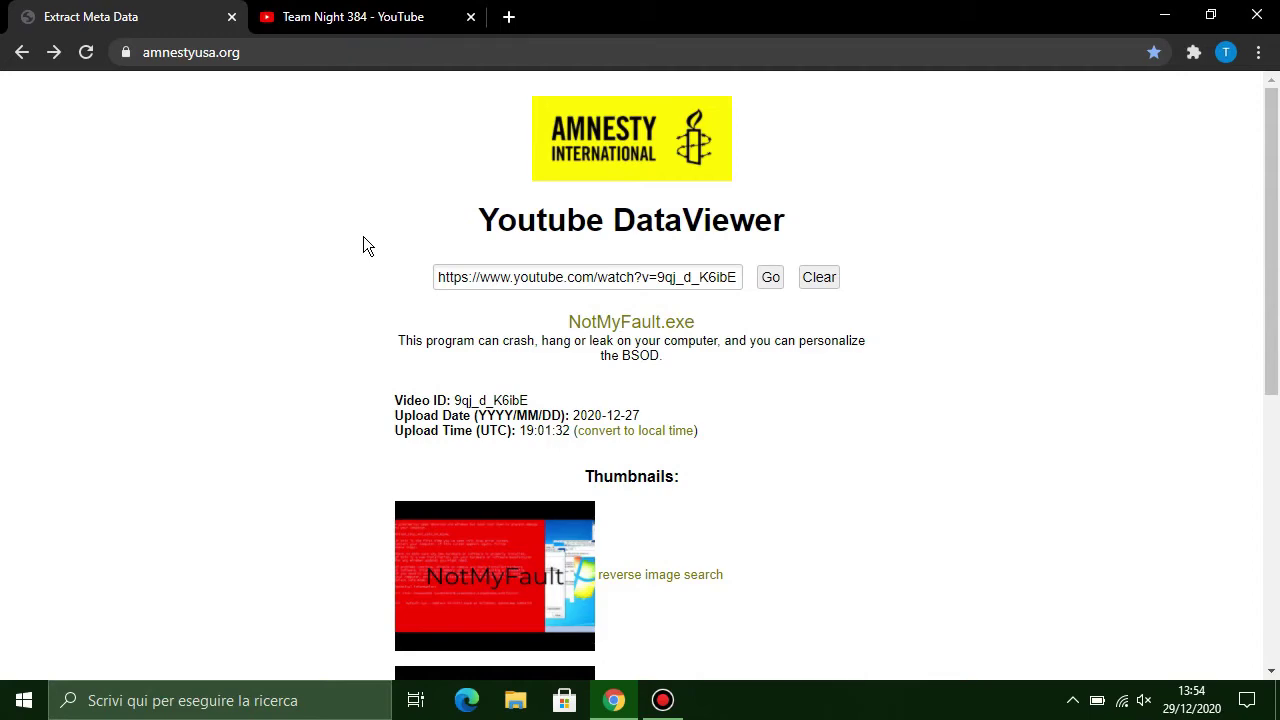
{"action": "left_click", "coordinate": [337, 12]}
{"action": "left_click", "coordinate": [150, 12]}
{"action": "left_click", "coordinate": [370, 12]}
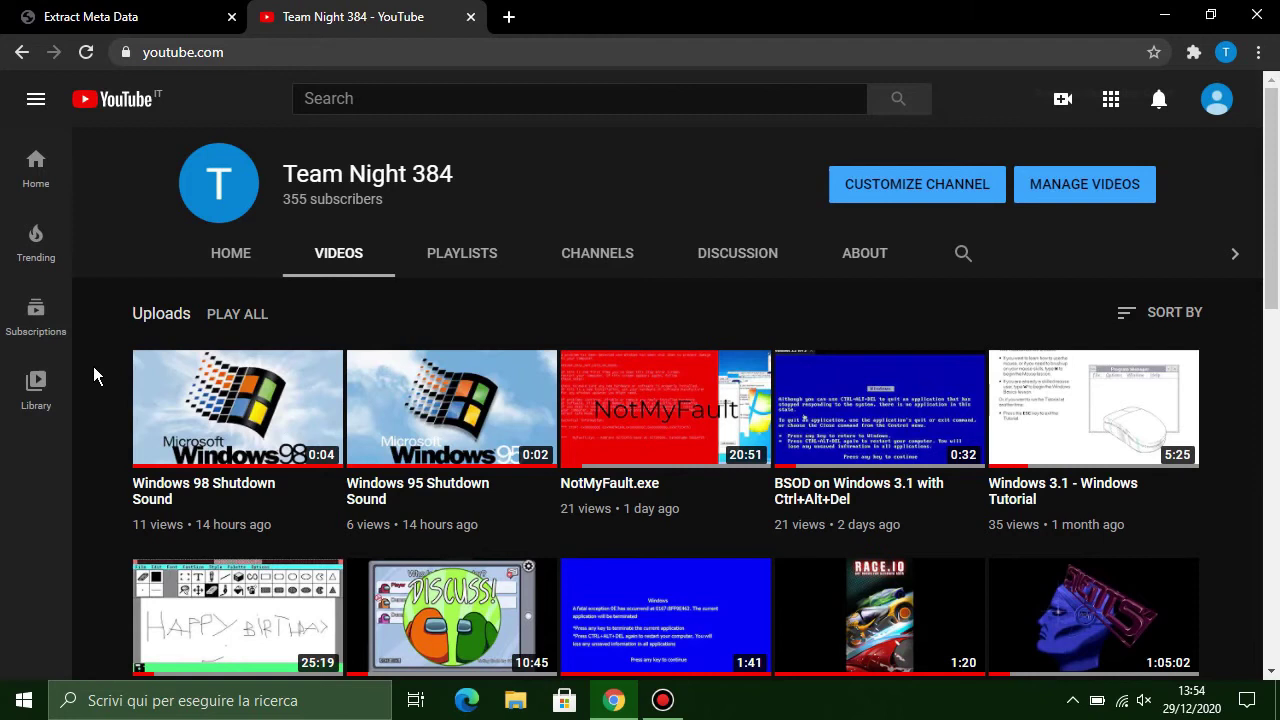
Step: Copy the NotMyFault video's link address and return to the DataViewer tab
{"action": "mouse_move", "coordinate": [642, 518]}
{"action": "right_click", "coordinate": [640, 497]}
{"action": "left_click", "coordinate": [706, 404]}
{"action": "key", "text": "ctrl+Tab"}
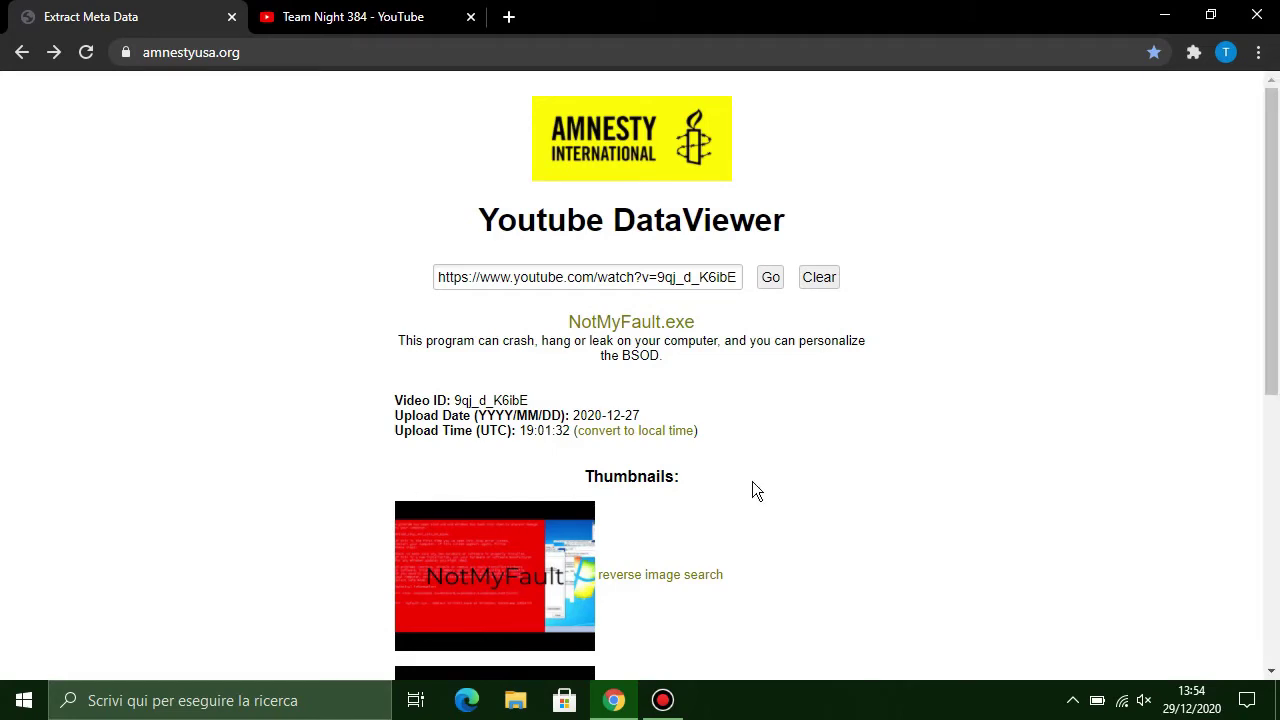
Step: Open the upload time in the time zone converter with Rome as the city, showing 20.01
{"action": "left_click", "coordinate": [644, 434]}
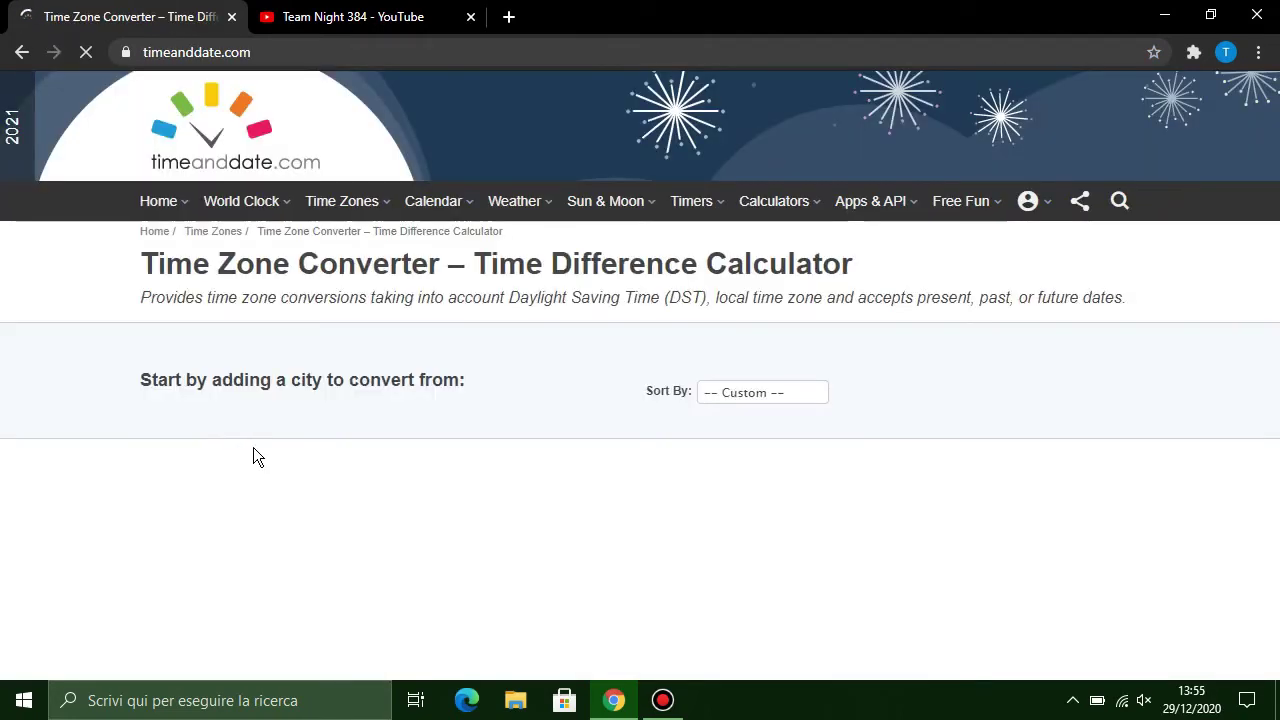
{"action": "left_click", "coordinate": [260, 452]}
{"action": "left_click", "coordinate": [480, 605]}
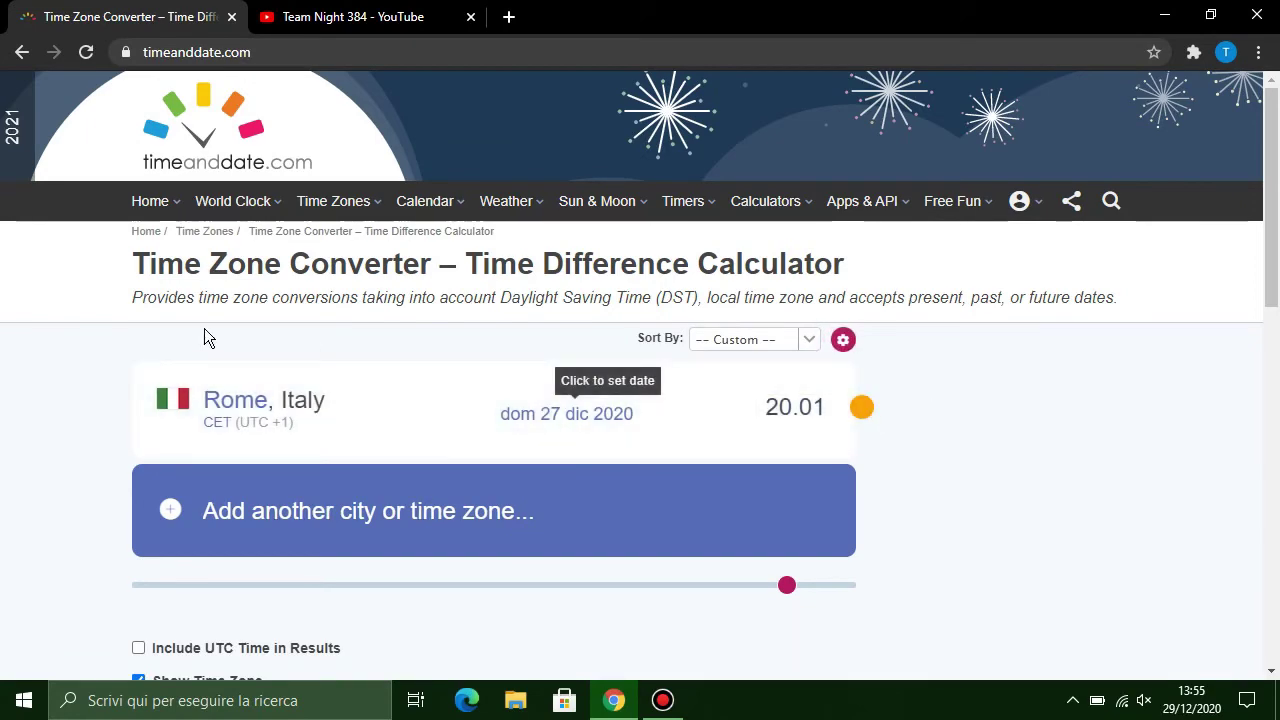
{"action": "left_click_drag", "start_coordinate": [496, 238], "coordinate": [882, 252]}
{"action": "left_click", "coordinate": [882, 252]}
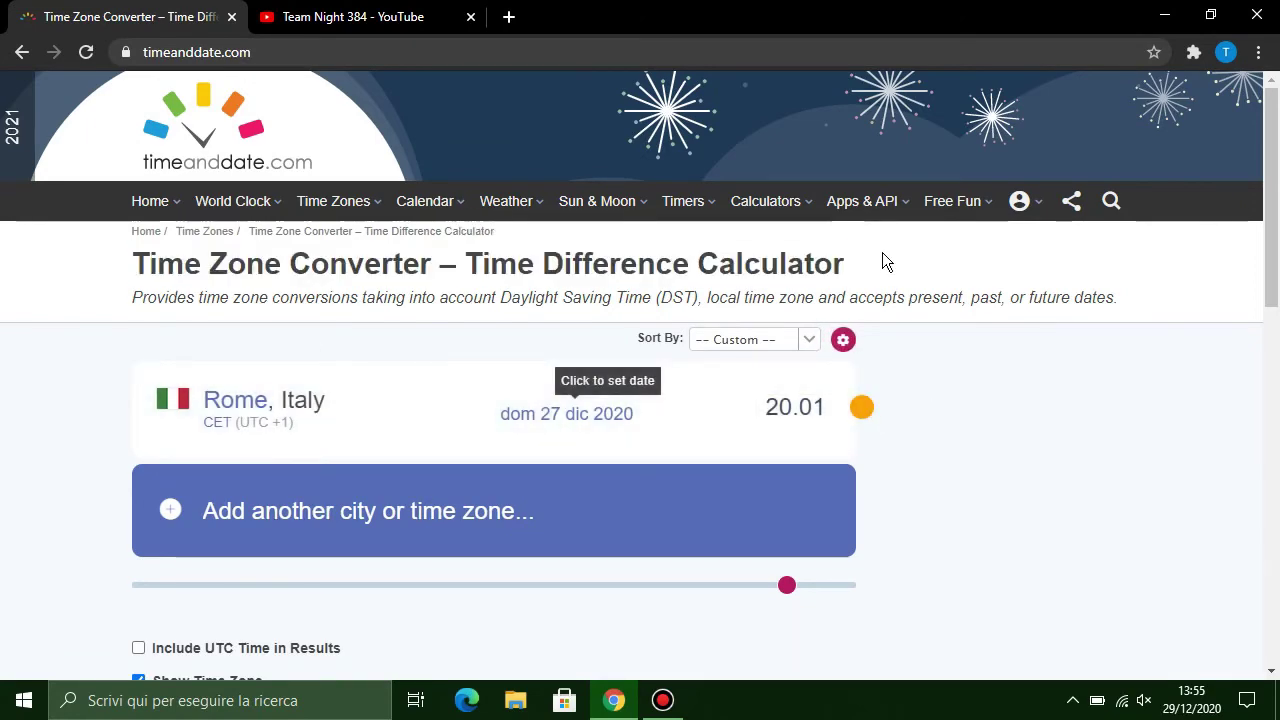
Step: Tick 'Include UTC Time in Results' to add a UTC row at 19.01
{"action": "left_click_drag", "start_coordinate": [1272, 236], "coordinate": [1277, 410]}
{"action": "scroll", "coordinate": [1277, 410], "scroll_direction": "up", "scroll_amount": 1}
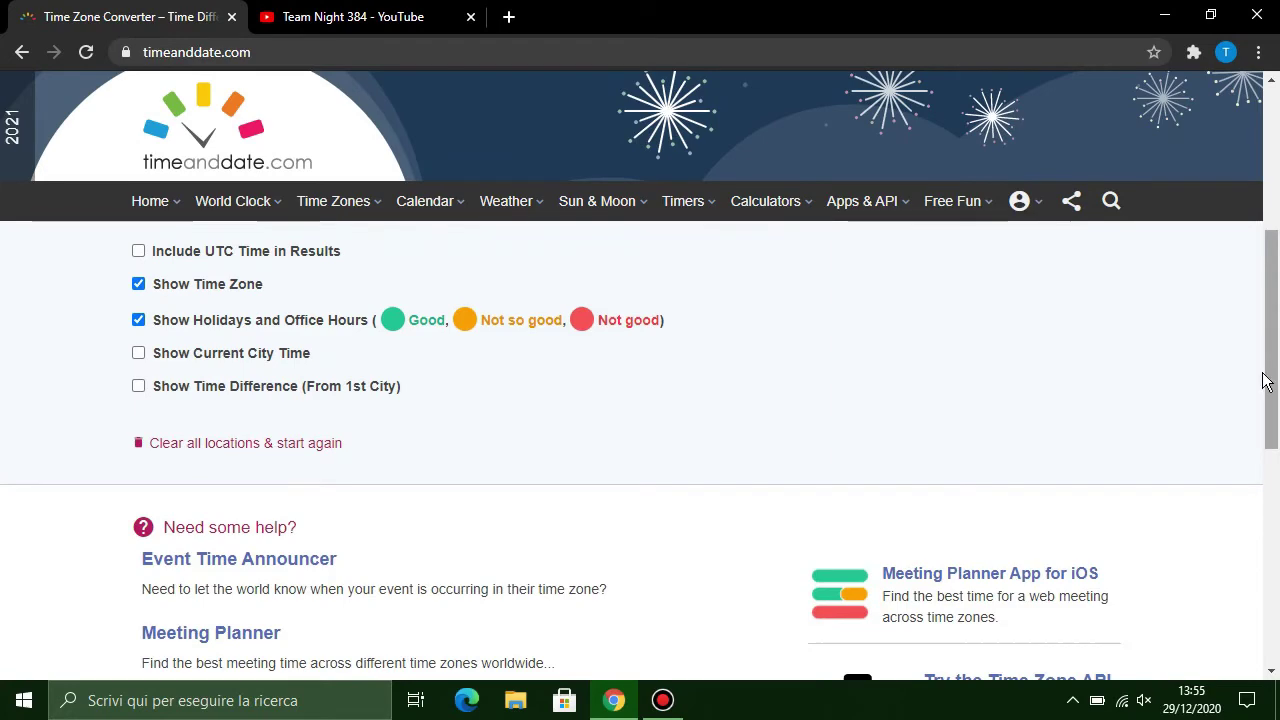
{"action": "left_click", "coordinate": [138, 251]}
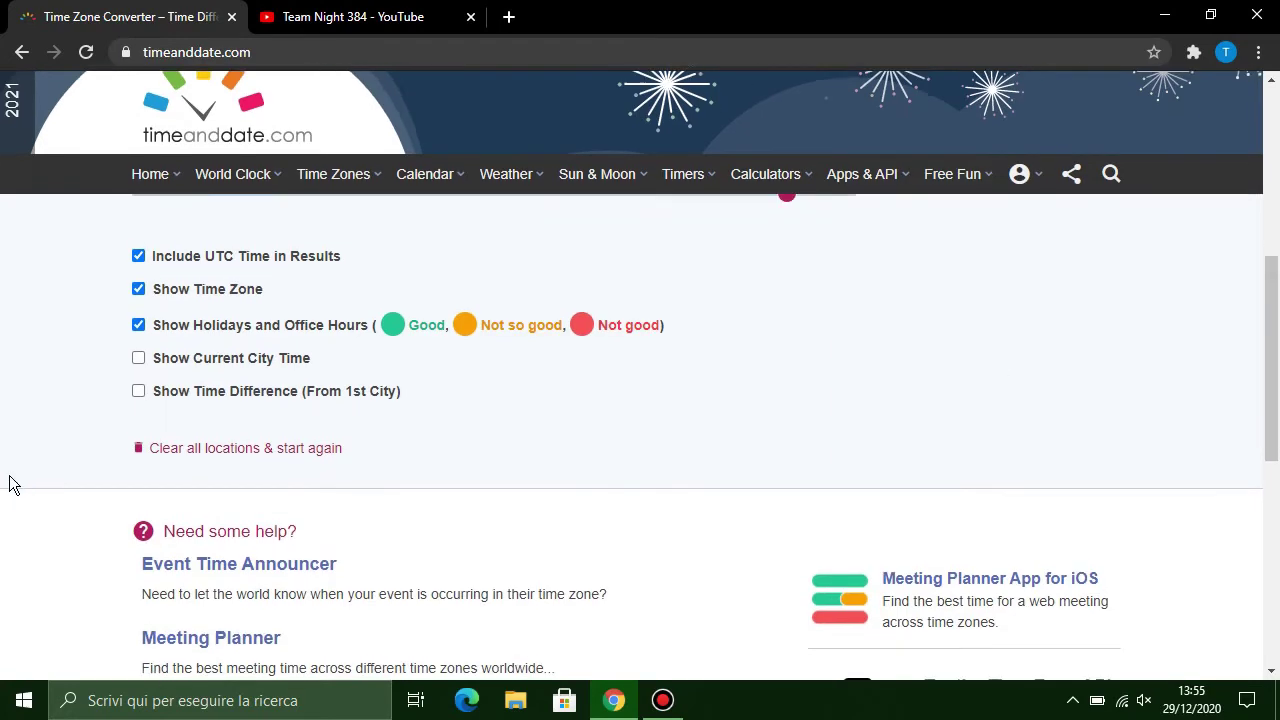
{"action": "scroll", "coordinate": [9, 486], "scroll_direction": "up", "scroll_amount": 3}
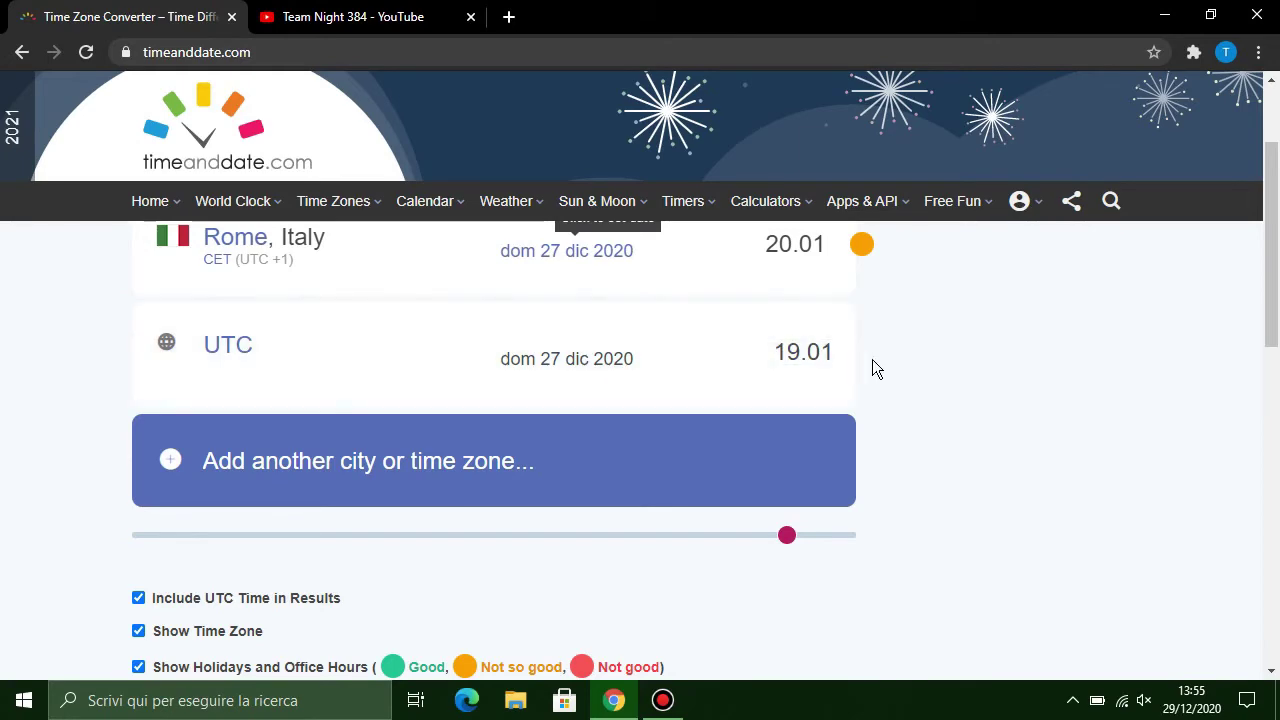
{"action": "scroll", "coordinate": [1277, 328], "scroll_direction": "up", "scroll_amount": 2}
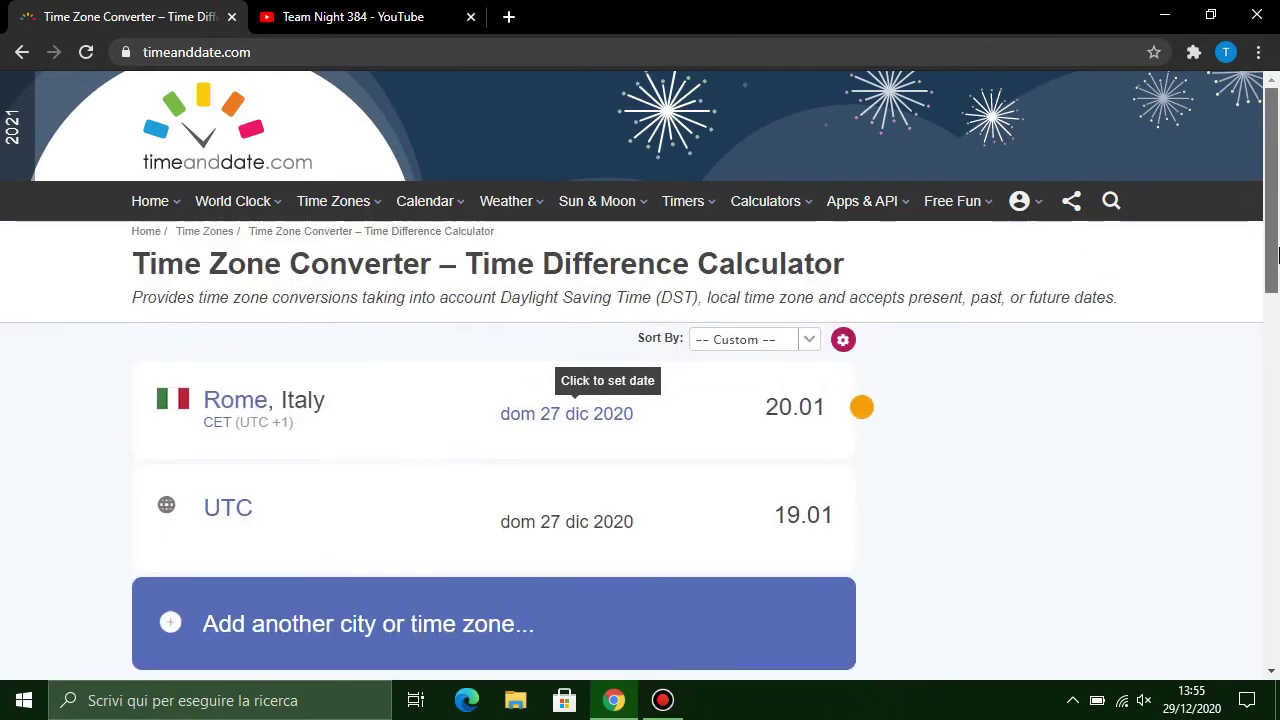
Step: Reload the DataViewer metadata and reopen the upload time in the converter with Rome
{"action": "left_click", "coordinate": [21, 52]}
{"action": "left_click", "coordinate": [768, 283]}
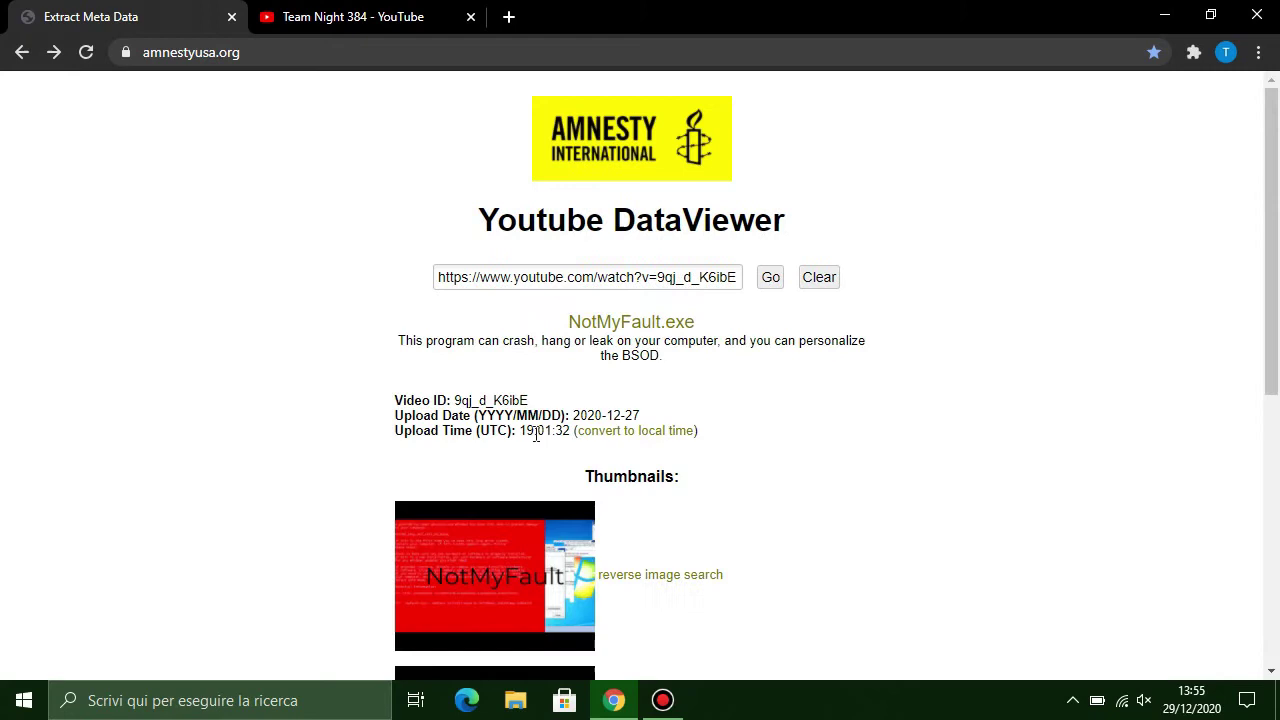
{"action": "left_click_drag", "start_coordinate": [481, 428], "coordinate": [554, 430]}
{"action": "left_click", "coordinate": [530, 430]}
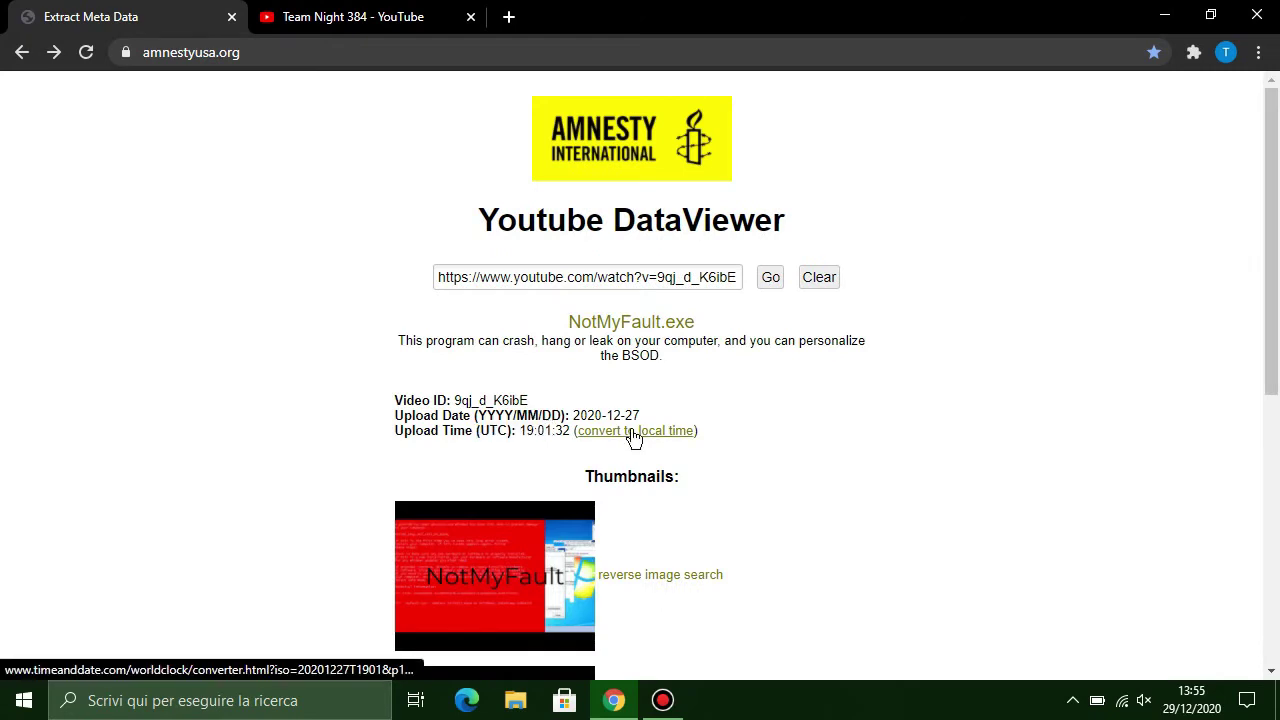
{"action": "left_click", "coordinate": [634, 436]}
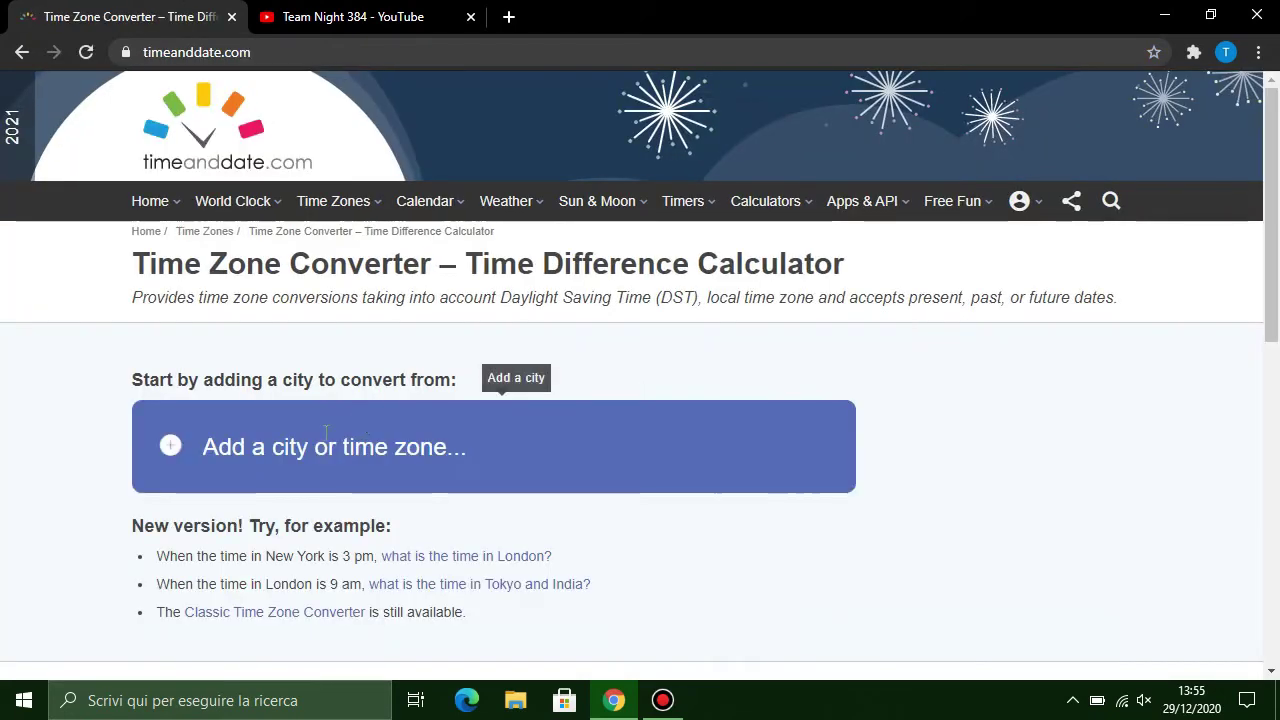
{"action": "left_click", "coordinate": [212, 600]}
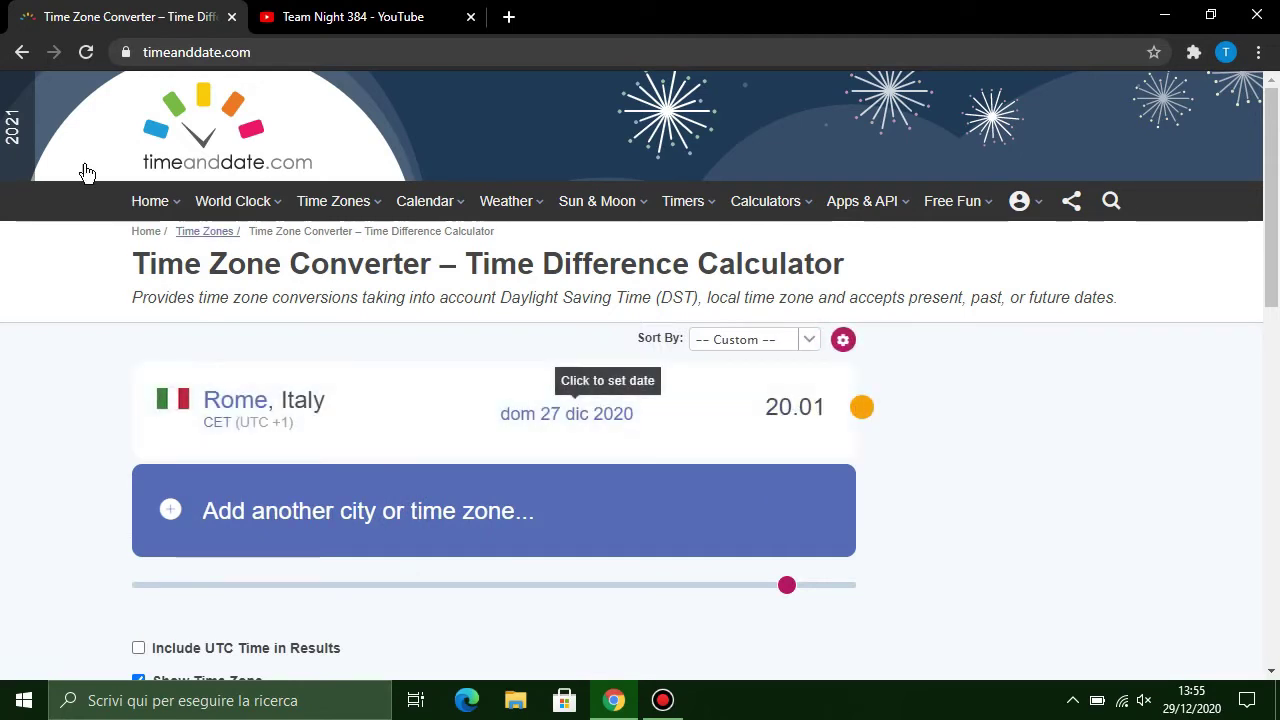
Step: Return to DataViewer, reload the metadata and highlight the 19:01:32 (UTC) upload time
{"action": "left_click", "coordinate": [21, 52]}
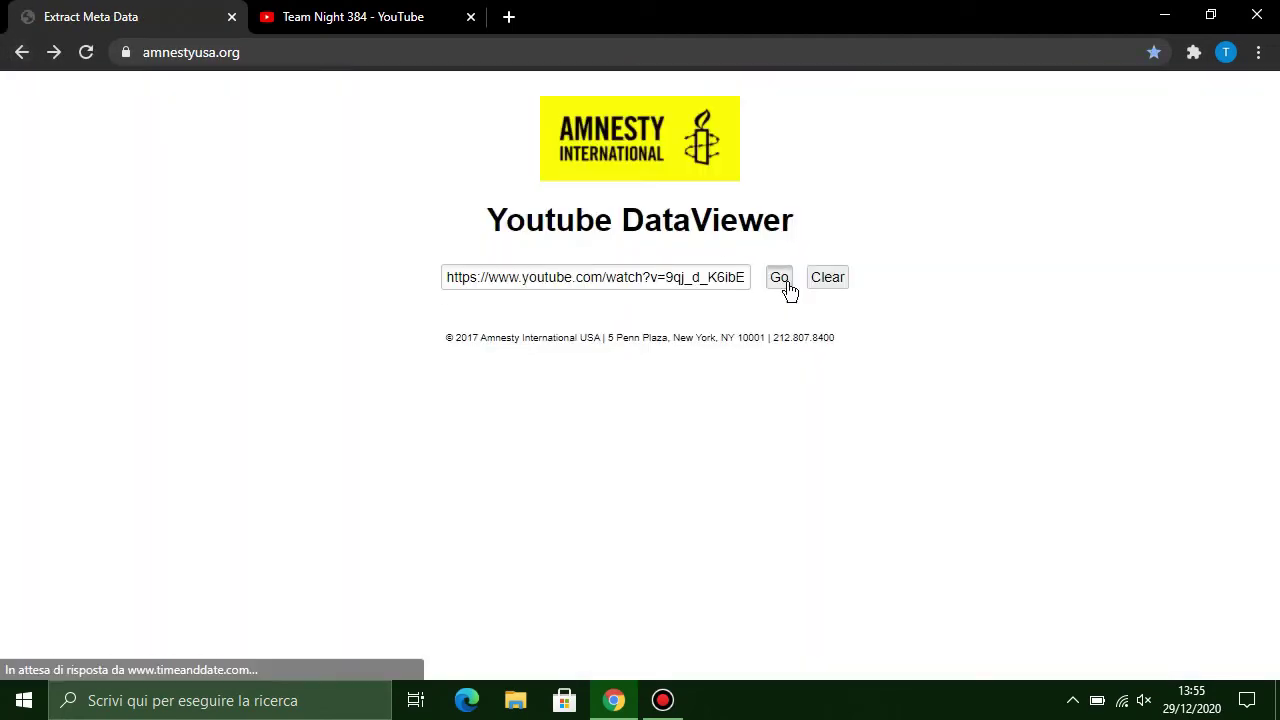
{"action": "left_click", "coordinate": [770, 277]}
{"action": "left_click_drag", "start_coordinate": [556, 432], "coordinate": [576, 434]}
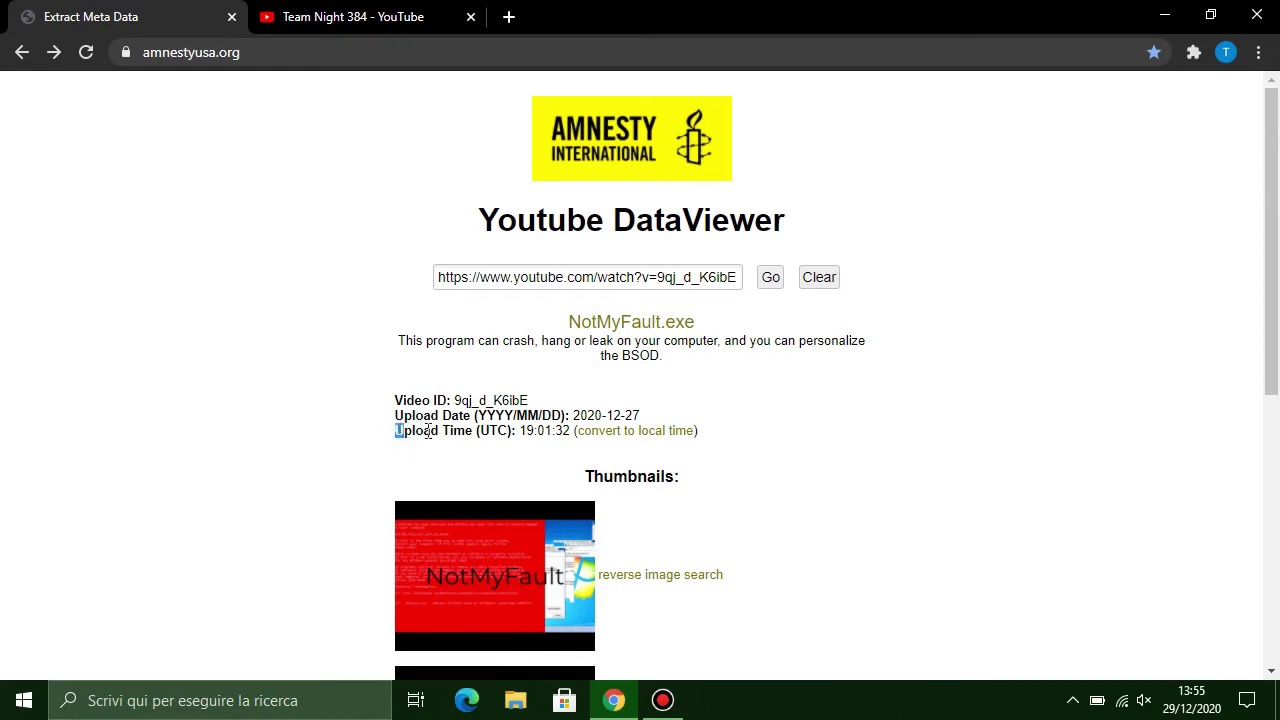
{"action": "left_click_drag", "start_coordinate": [427, 430], "coordinate": [557, 432]}
{"action": "left_click", "coordinate": [571, 431]}
{"action": "left_click_drag", "start_coordinate": [521, 432], "coordinate": [569, 431]}
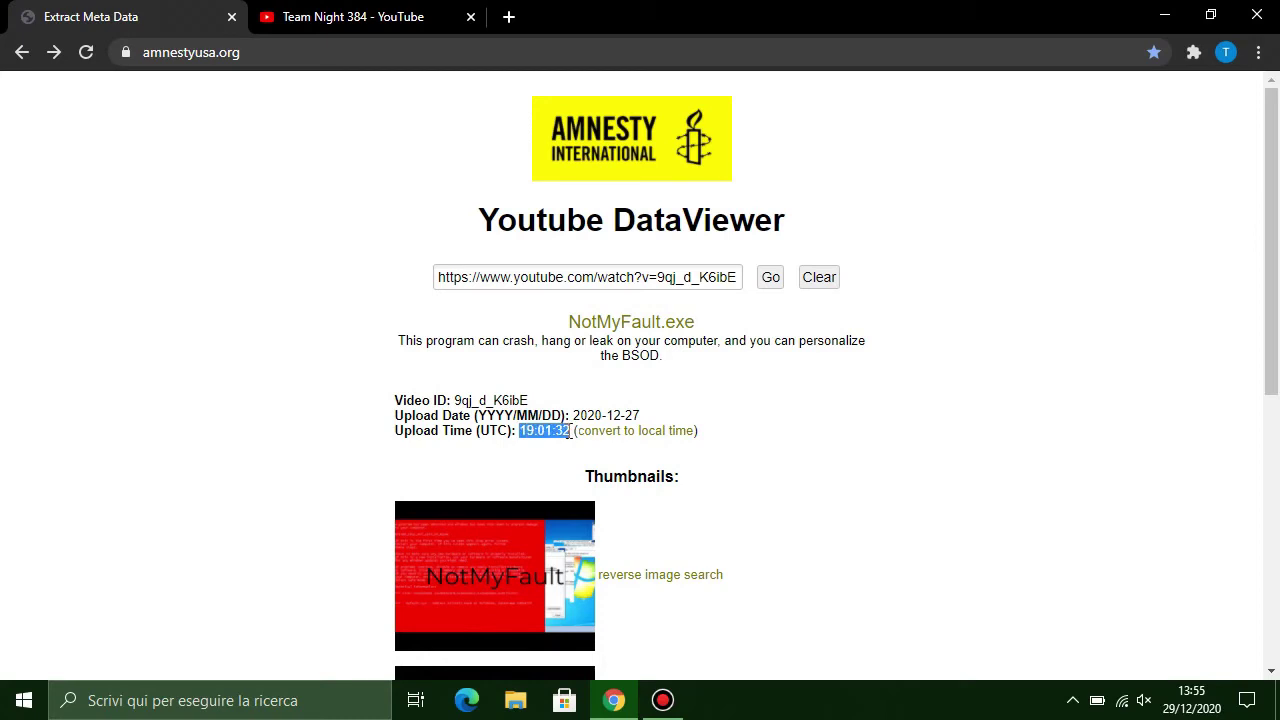
{"action": "left_click", "coordinate": [571, 431]}
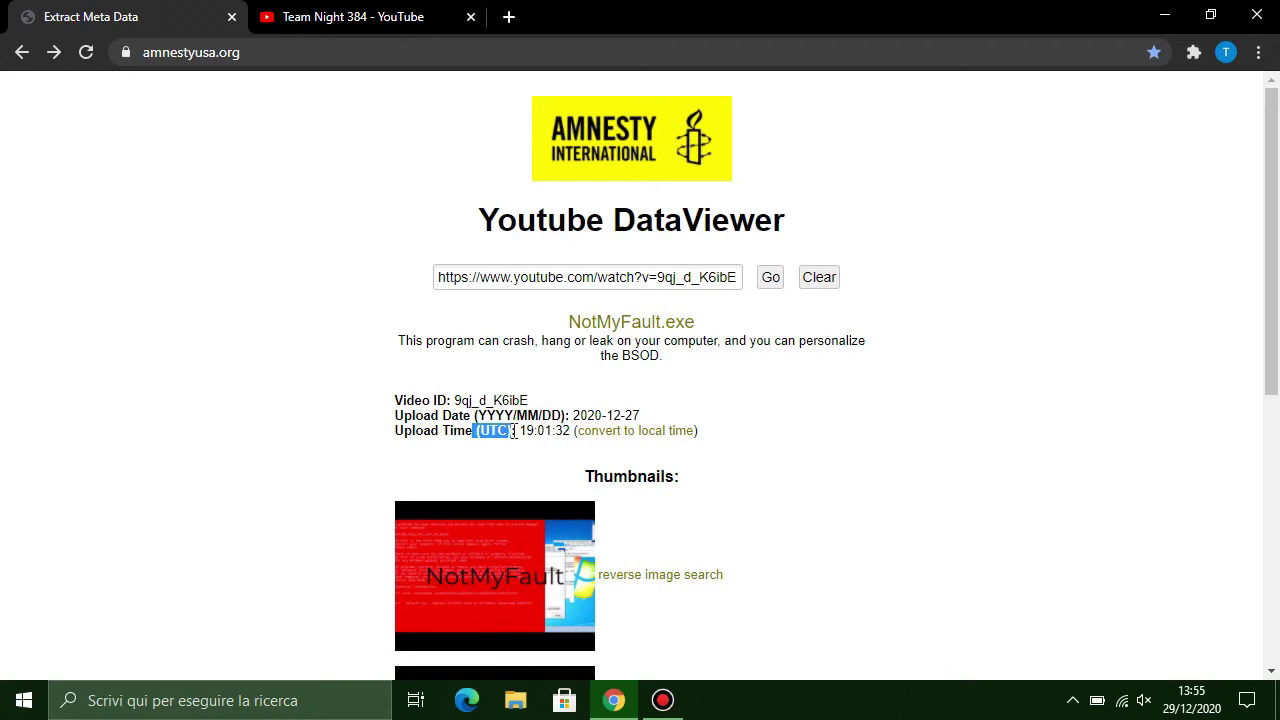
{"action": "left_click", "coordinate": [514, 431]}
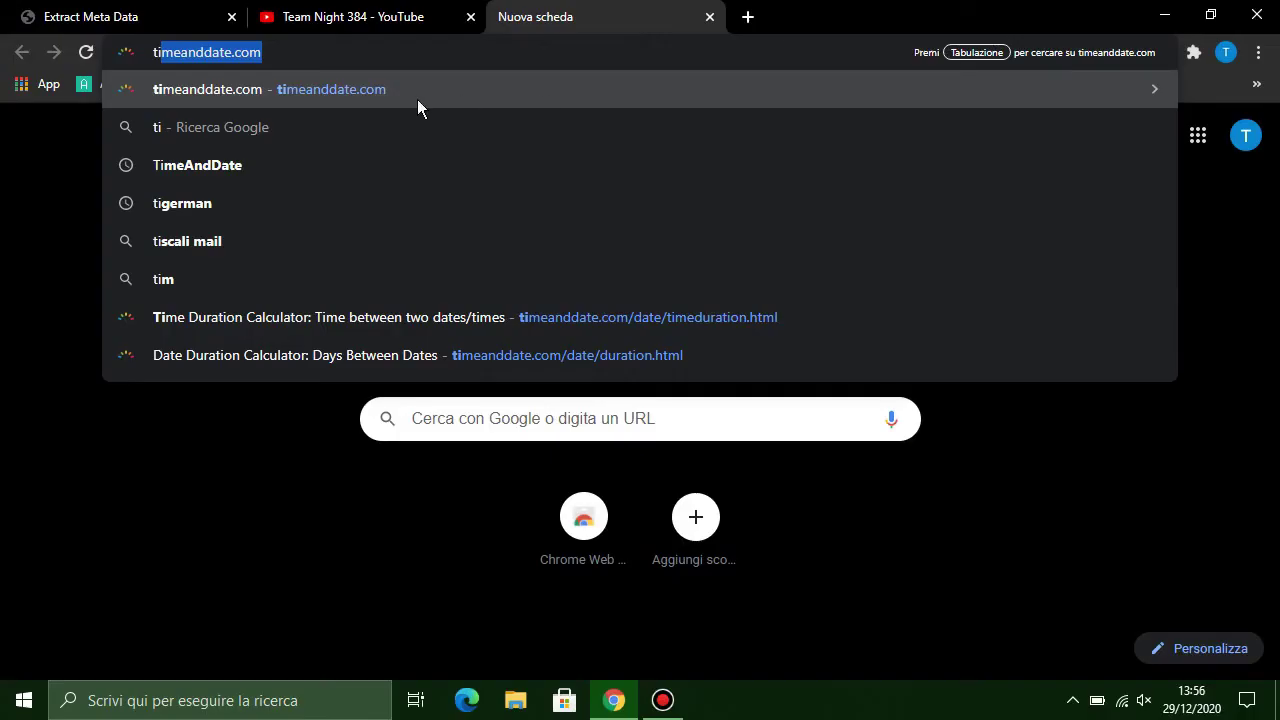
Step: Open timeanddate.com's Date-to-Date Calculator with time zone conversion, both locations set to Rome
{"action": "left_click", "coordinate": [395, 99]}
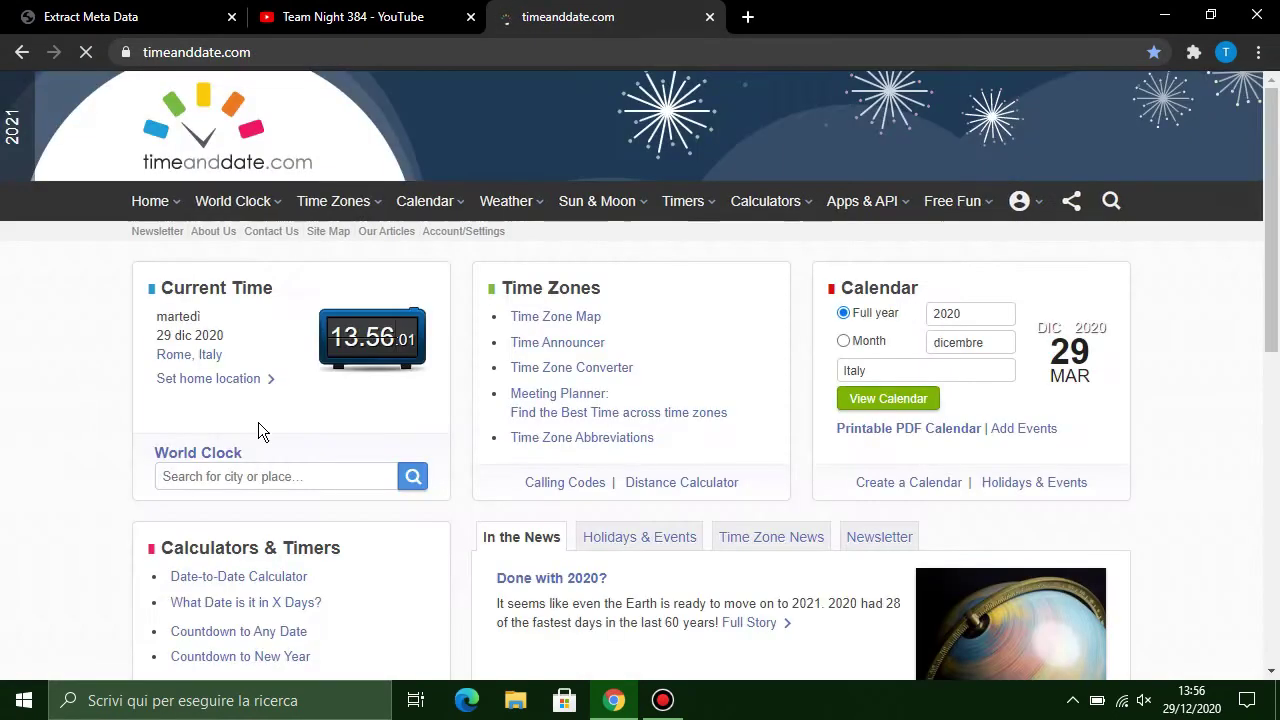
{"action": "left_click", "coordinate": [226, 590]}
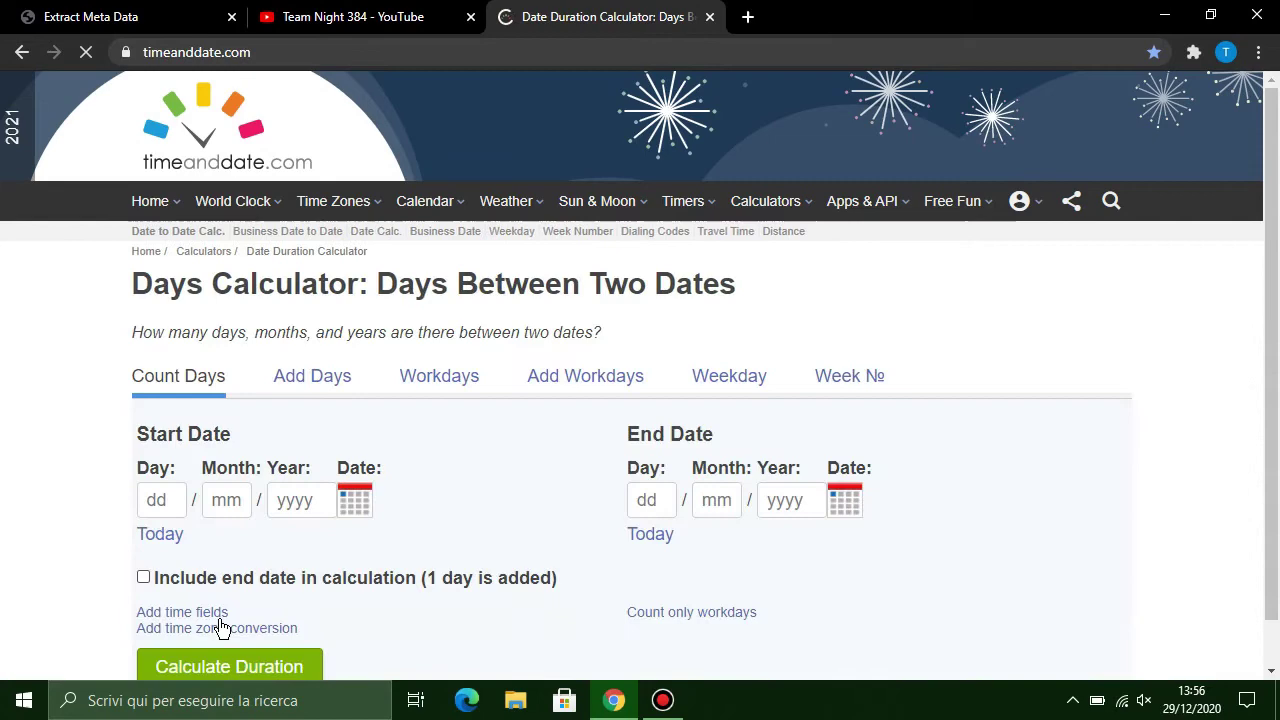
{"action": "left_click", "coordinate": [243, 634]}
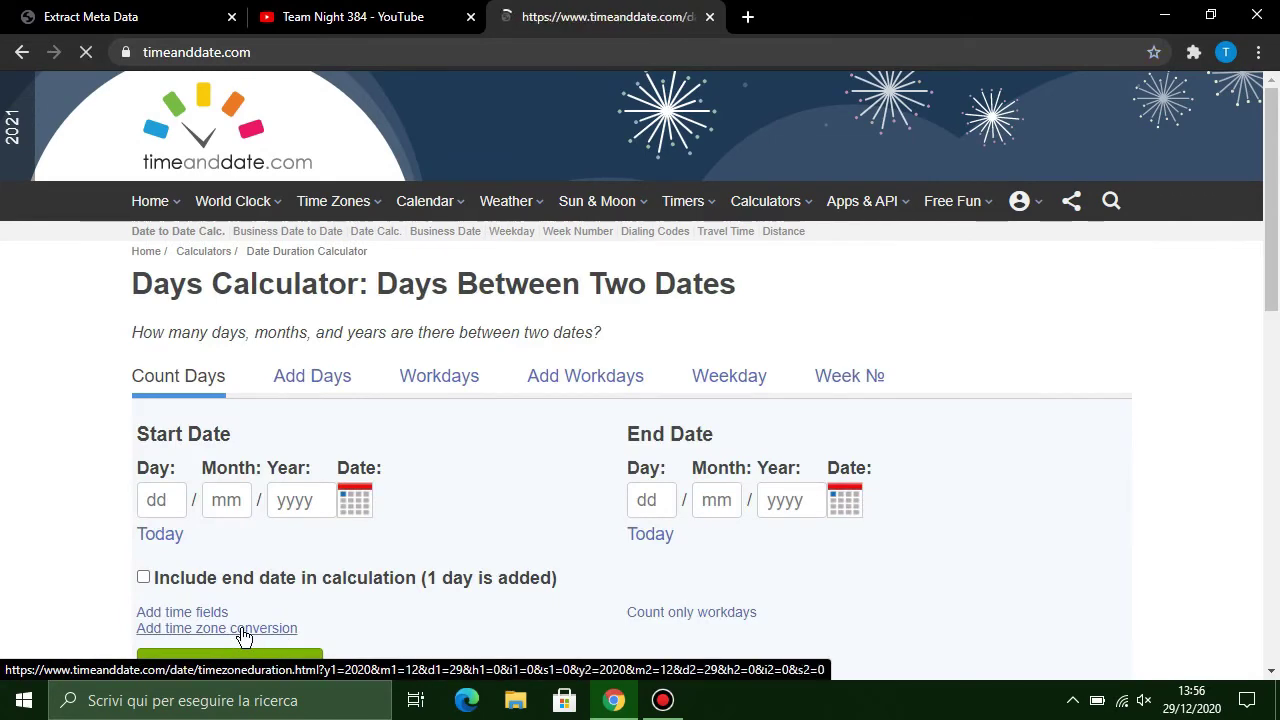
{"action": "scroll", "coordinate": [439, 530], "scroll_direction": "down", "scroll_amount": 3}
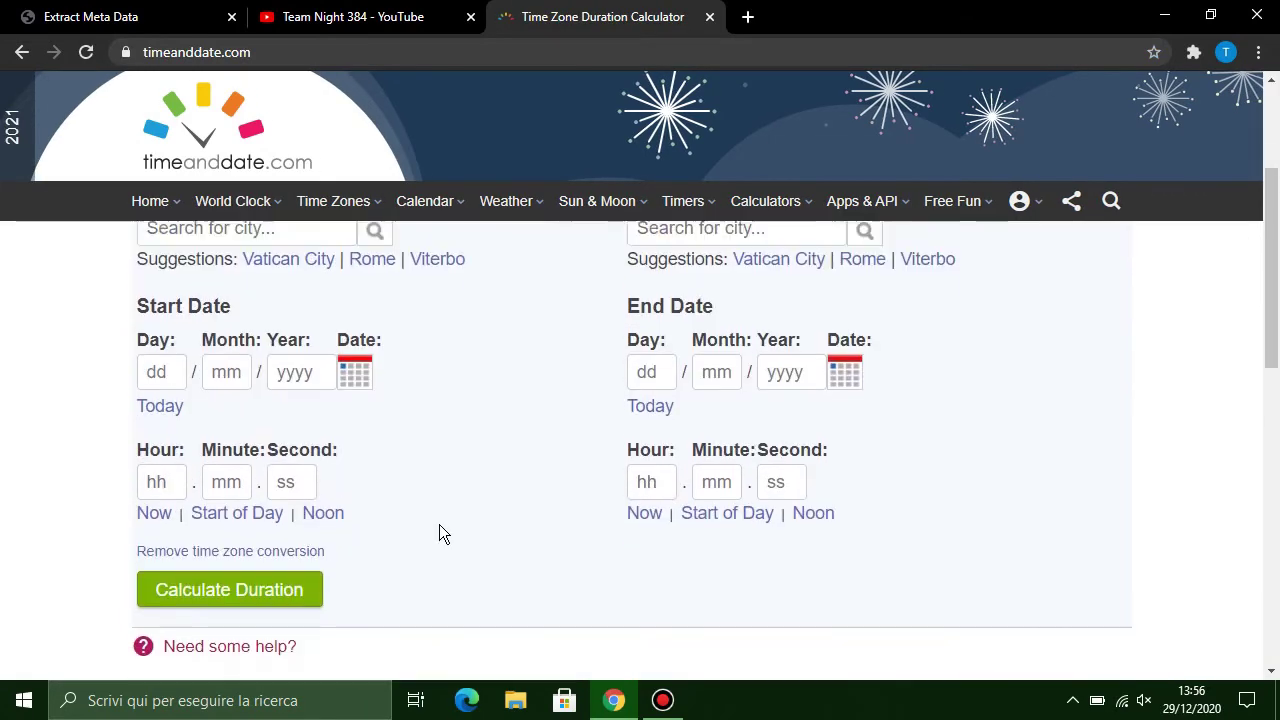
{"action": "scroll", "coordinate": [439, 534], "scroll_direction": "up", "scroll_amount": 2}
{"action": "left_click", "coordinate": [374, 406]}
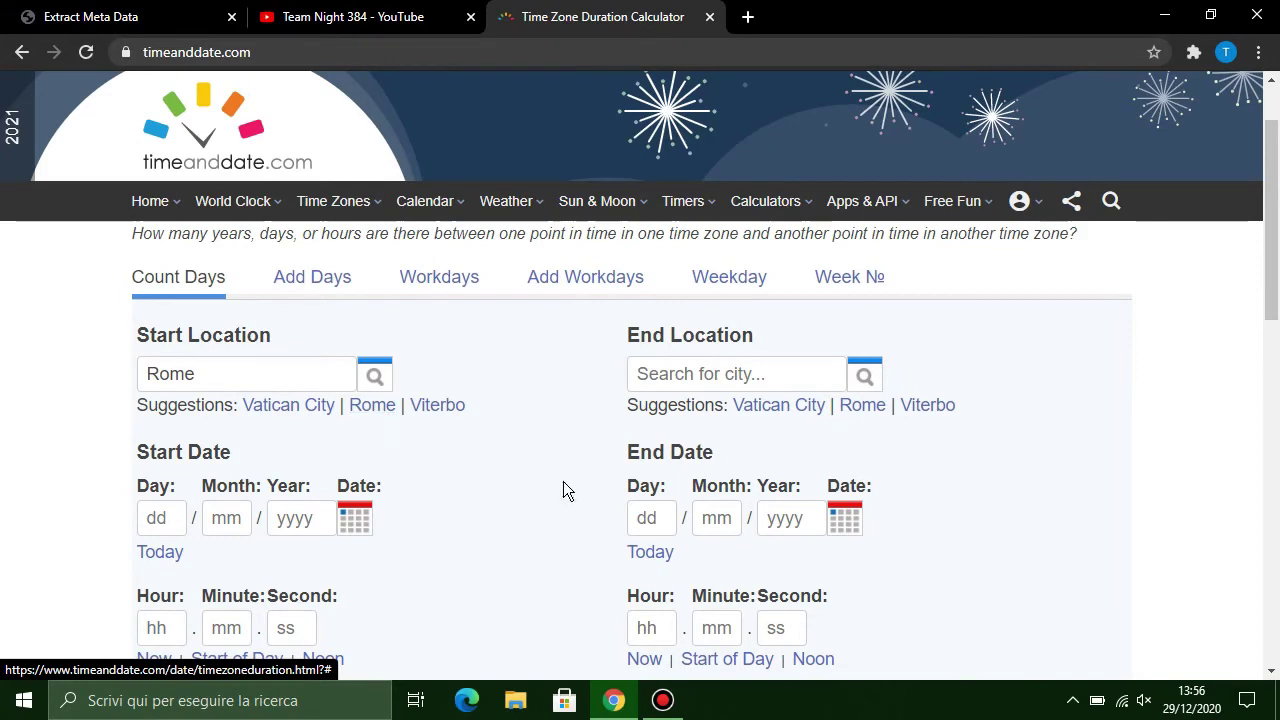
{"action": "left_click", "coordinate": [851, 406]}
Step: Try replacing the start location with 'Uni', then restore it to Rome
{"action": "scroll", "coordinate": [514, 449], "scroll_direction": "up", "scroll_amount": 2}
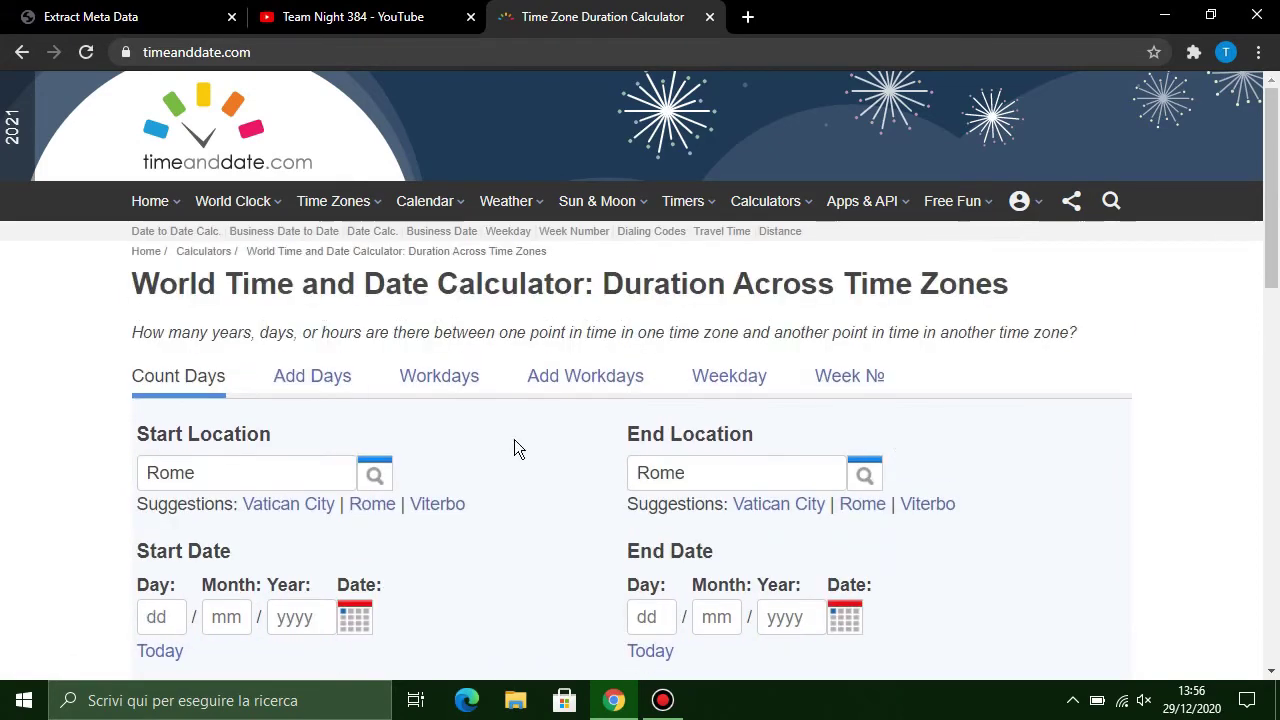
{"action": "left_click", "coordinate": [250, 466]}
{"action": "left_click_drag", "start_coordinate": [250, 464], "coordinate": [102, 477]}
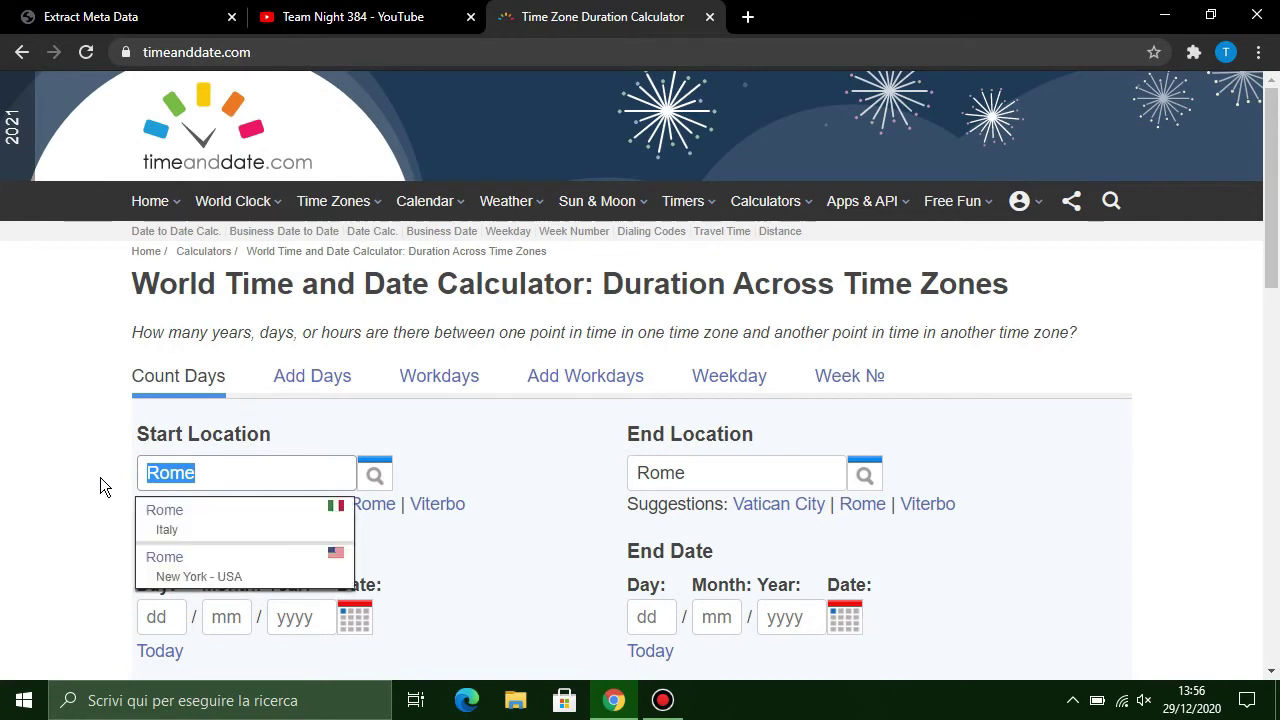
{"action": "key", "text": "BackSpace"}
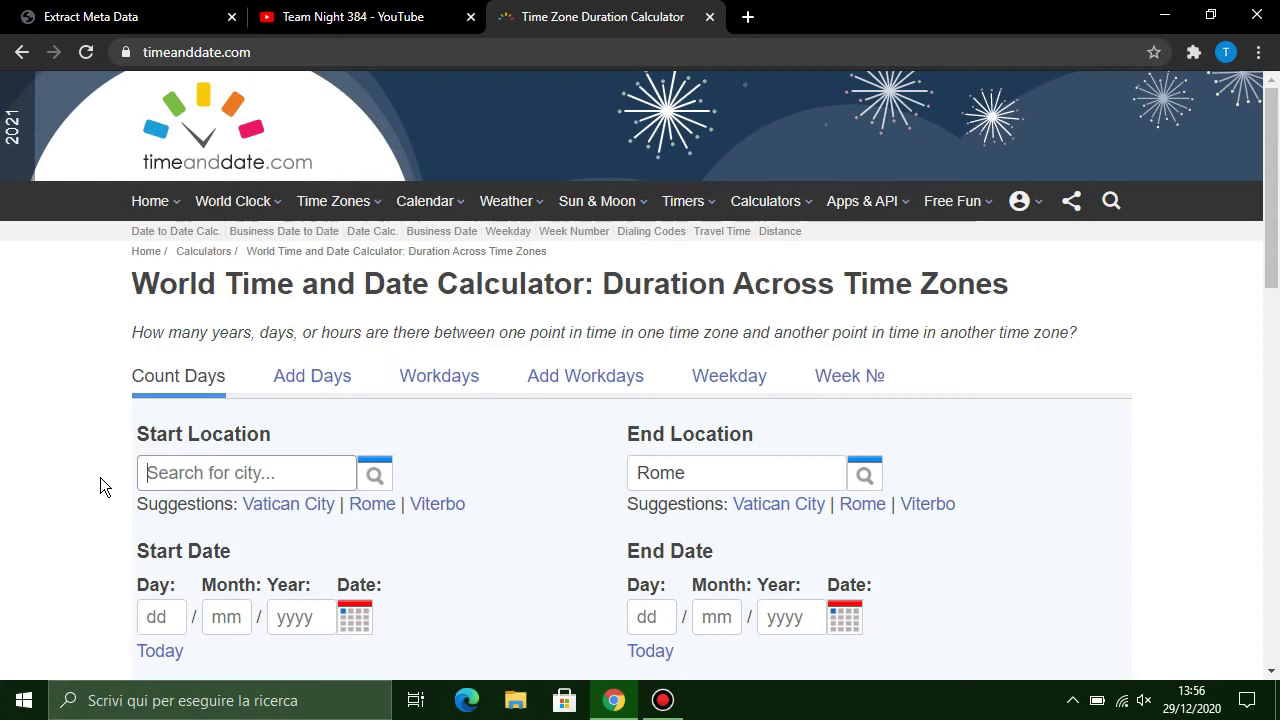
{"action": "type", "text": "Uni"}
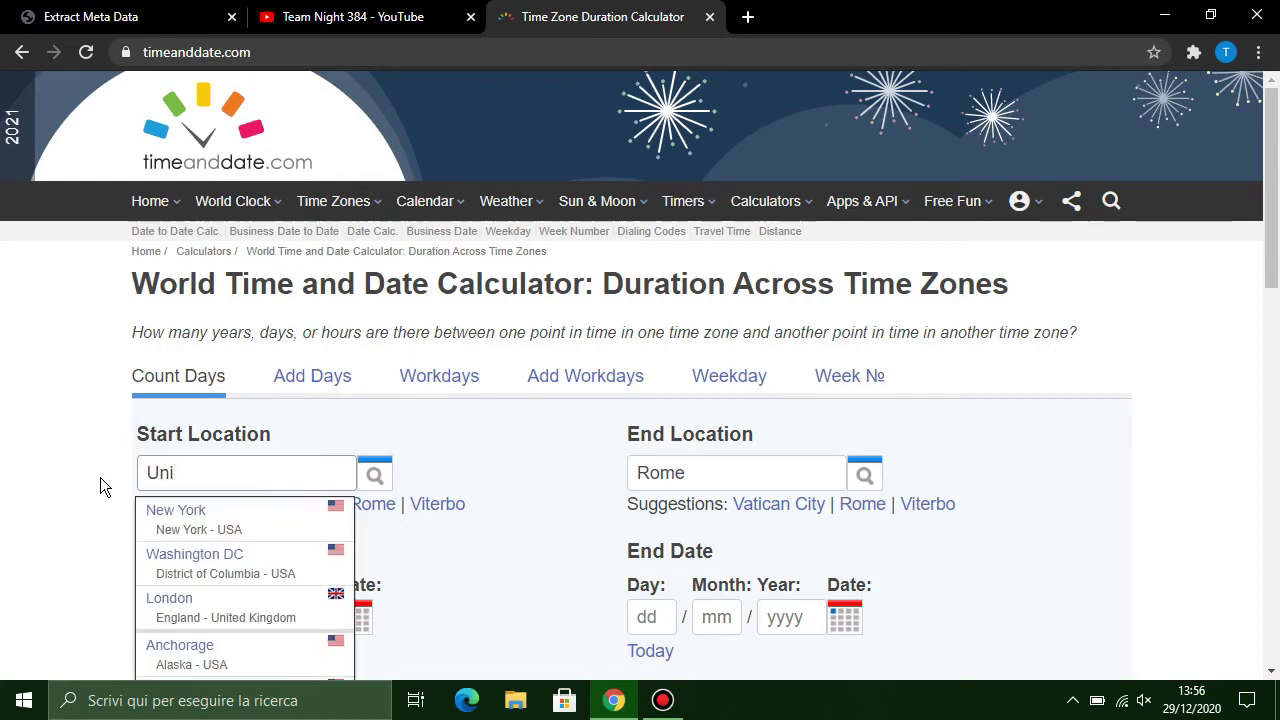
{"action": "scroll", "coordinate": [220, 610], "scroll_direction": "down", "scroll_amount": 1}
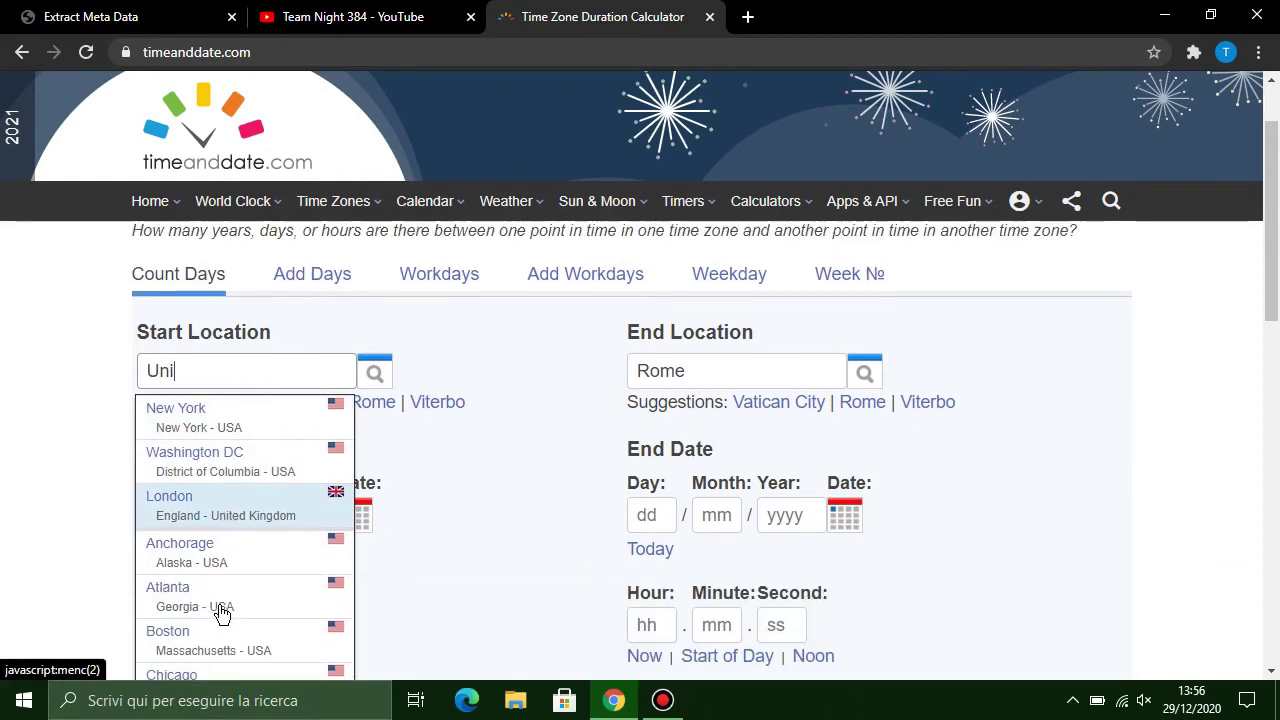
{"action": "scroll", "coordinate": [200, 500], "scroll_direction": "up", "scroll_amount": 1}
{"action": "left_click", "coordinate": [42, 466]}
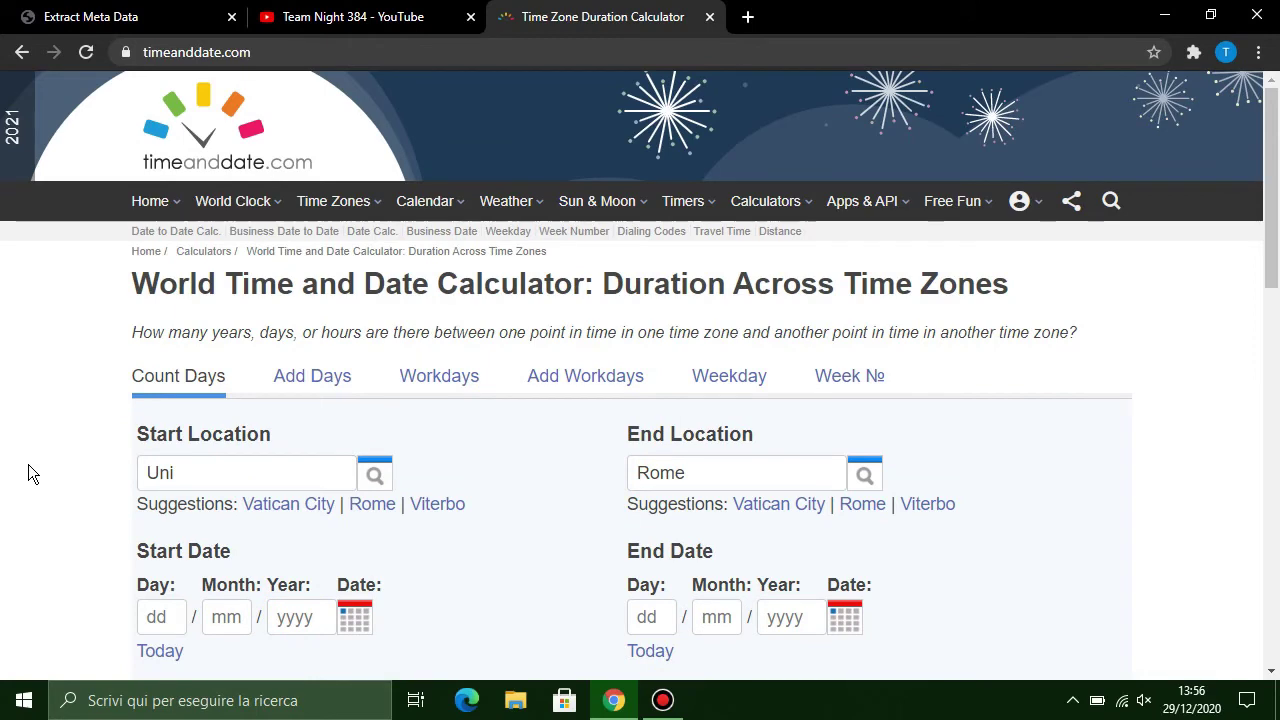
{"action": "left_click_drag", "start_coordinate": [183, 465], "coordinate": [119, 465]}
{"action": "key", "text": "BackSpace"}
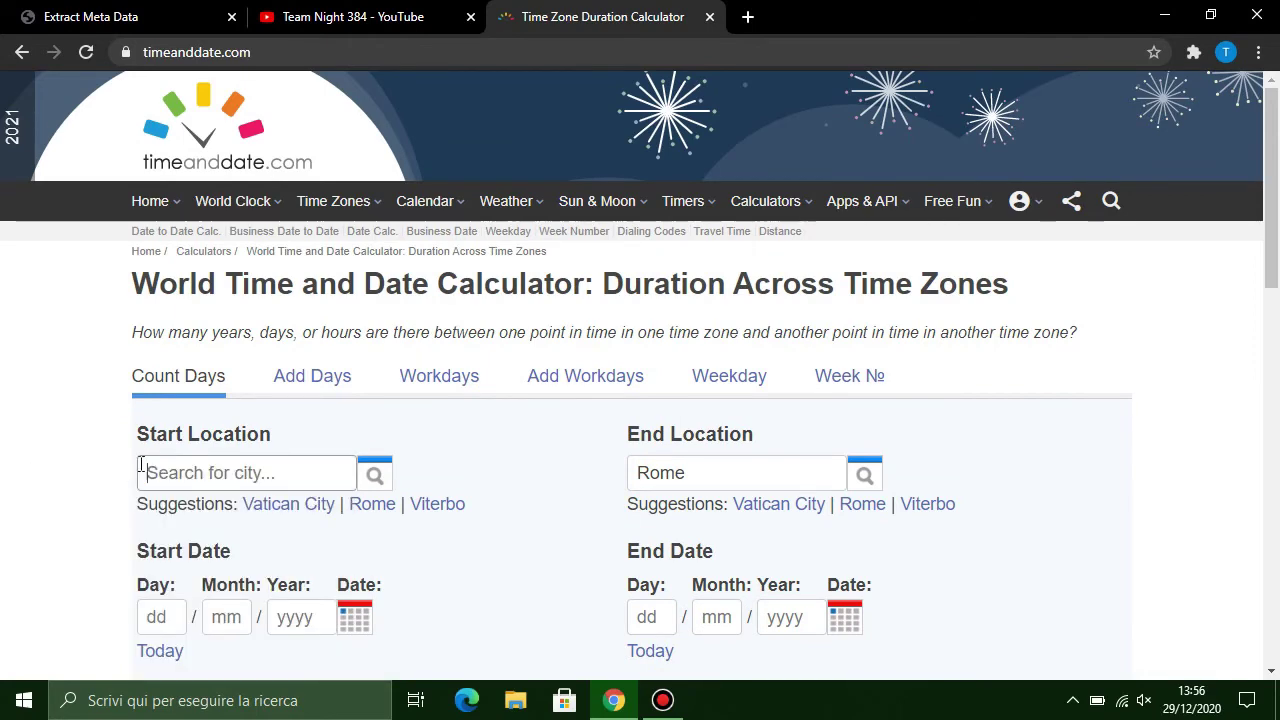
{"action": "left_click", "coordinate": [371, 505]}
Step: Scroll down to the start date fields and open, then dismiss, the day list
{"action": "scroll", "coordinate": [580, 500], "scroll_direction": "down", "scroll_amount": 1}
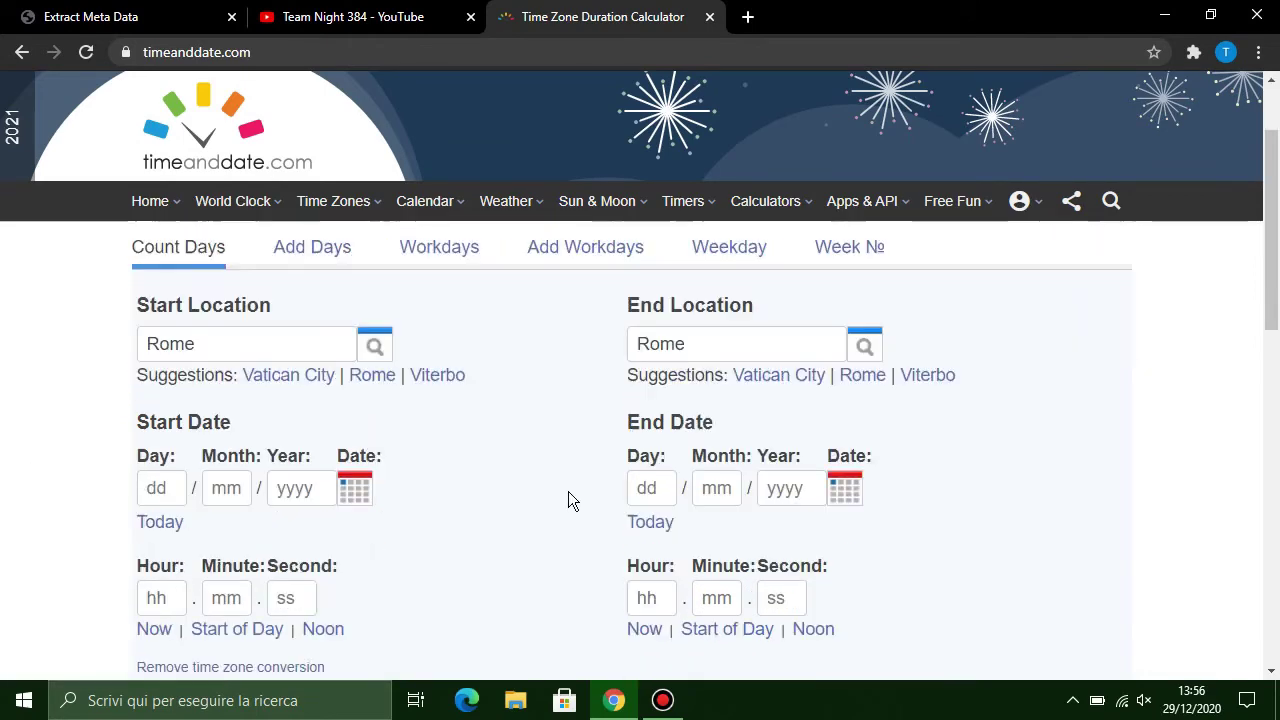
{"action": "scroll", "coordinate": [568, 501], "scroll_direction": "down", "scroll_amount": 1}
{"action": "left_click", "coordinate": [177, 355]}
{"action": "key", "text": "Escape"}
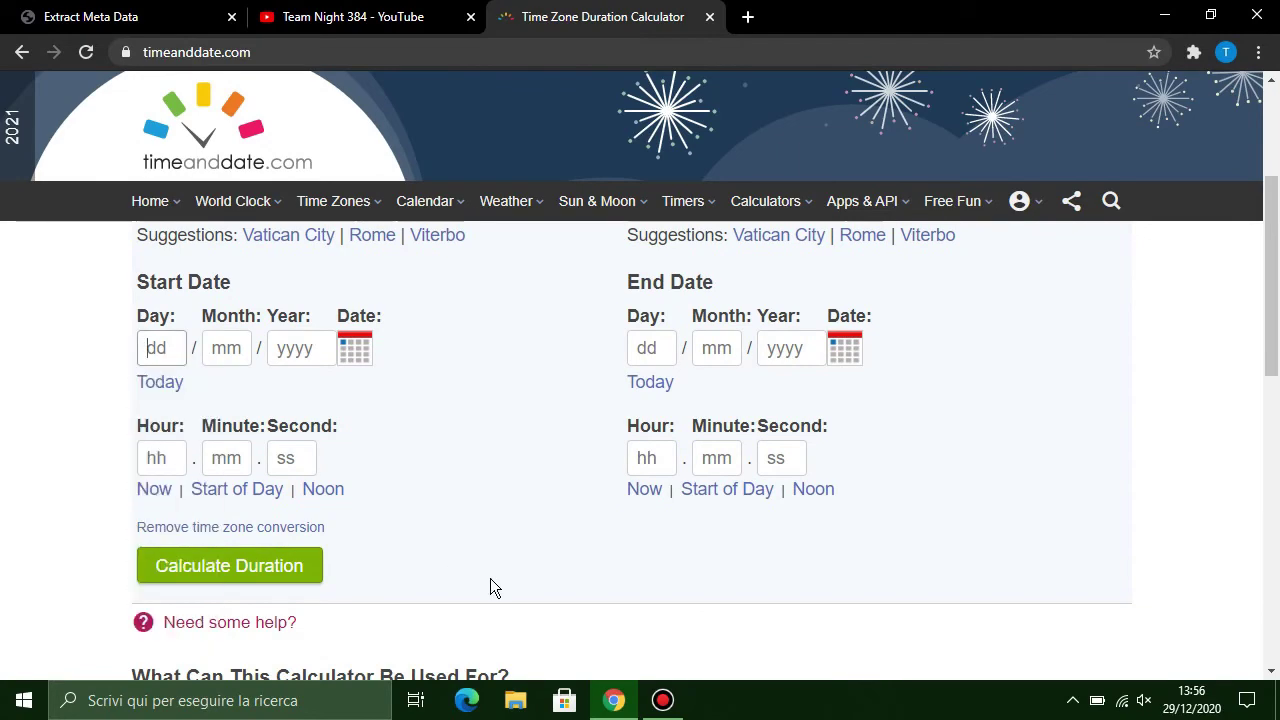
Step: Check the DataViewer upload date and pick 27 in the calendar, giving start date 27/12/2020
{"action": "left_click", "coordinate": [150, 17]}
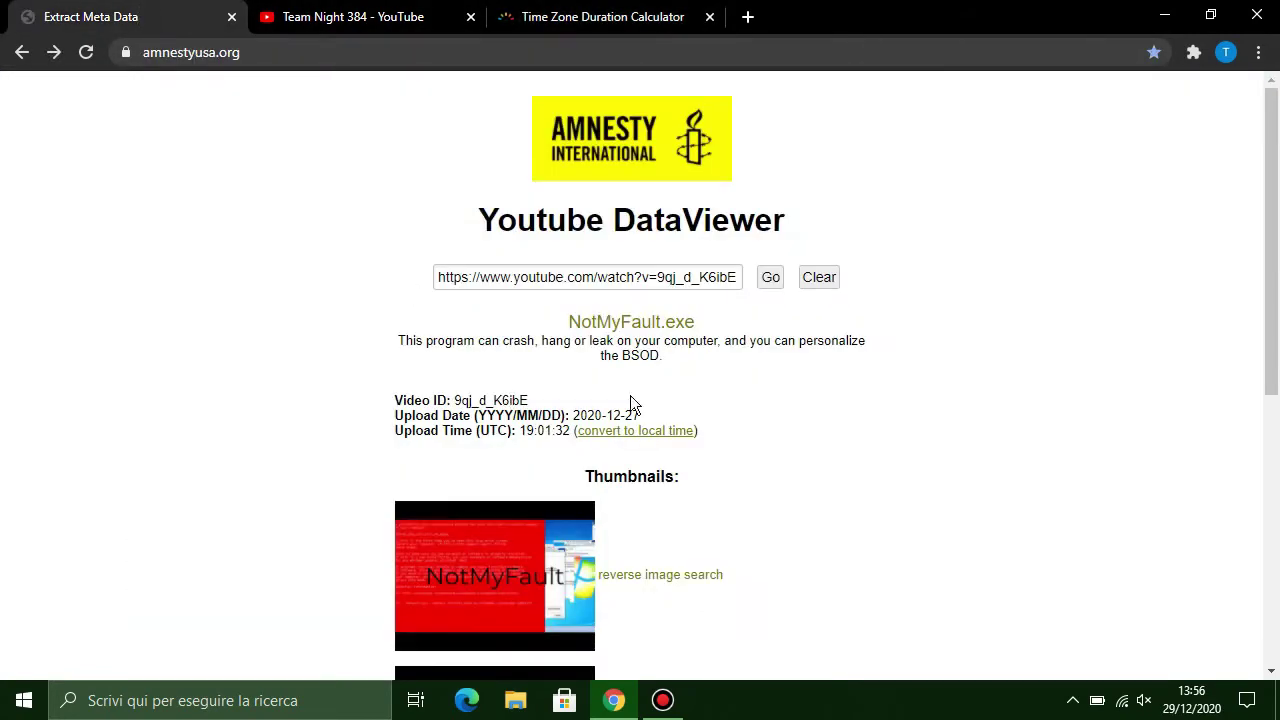
{"action": "left_click", "coordinate": [526, 18]}
{"action": "left_click", "coordinate": [352, 352]}
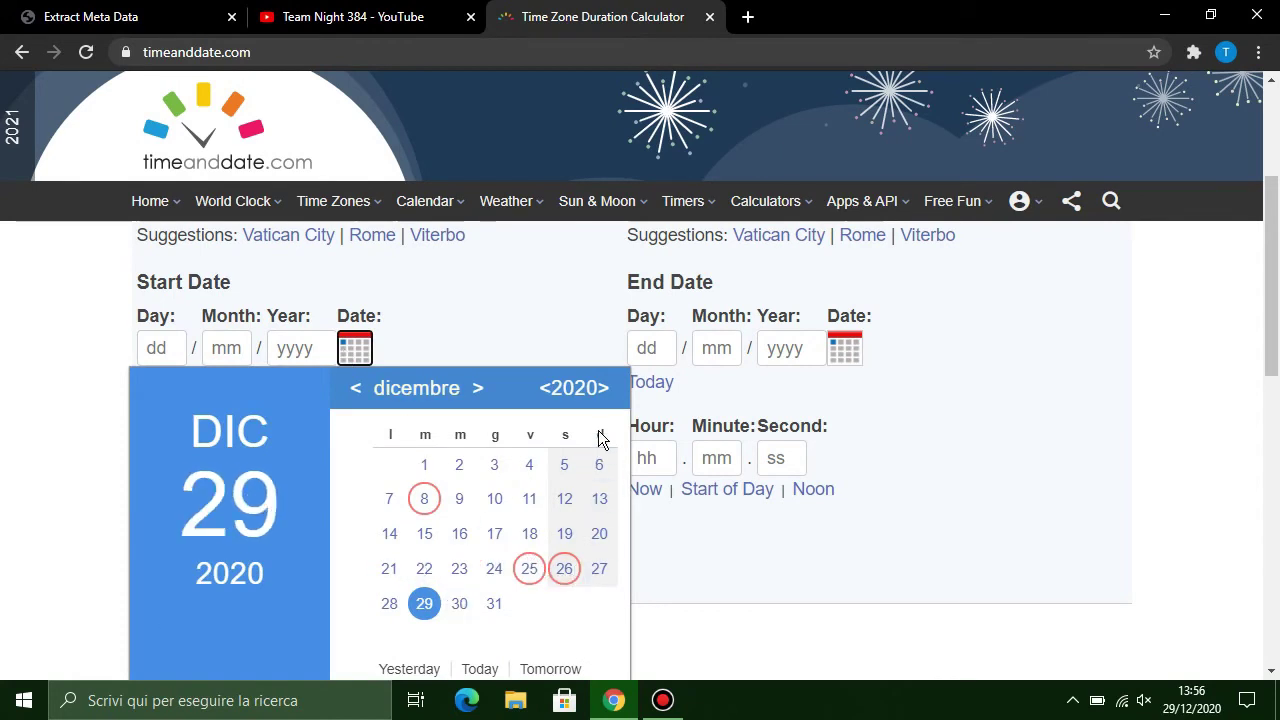
{"action": "left_click", "coordinate": [599, 568]}
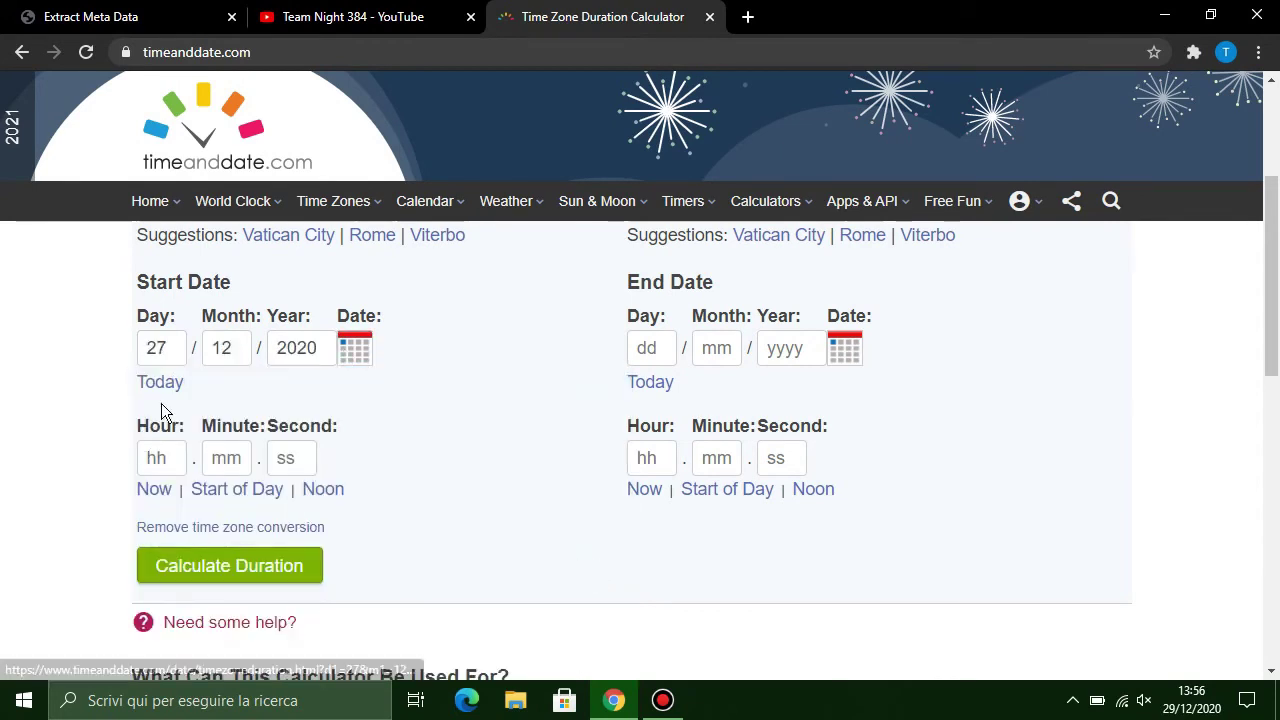
{"action": "left_click", "coordinate": [175, 449]}
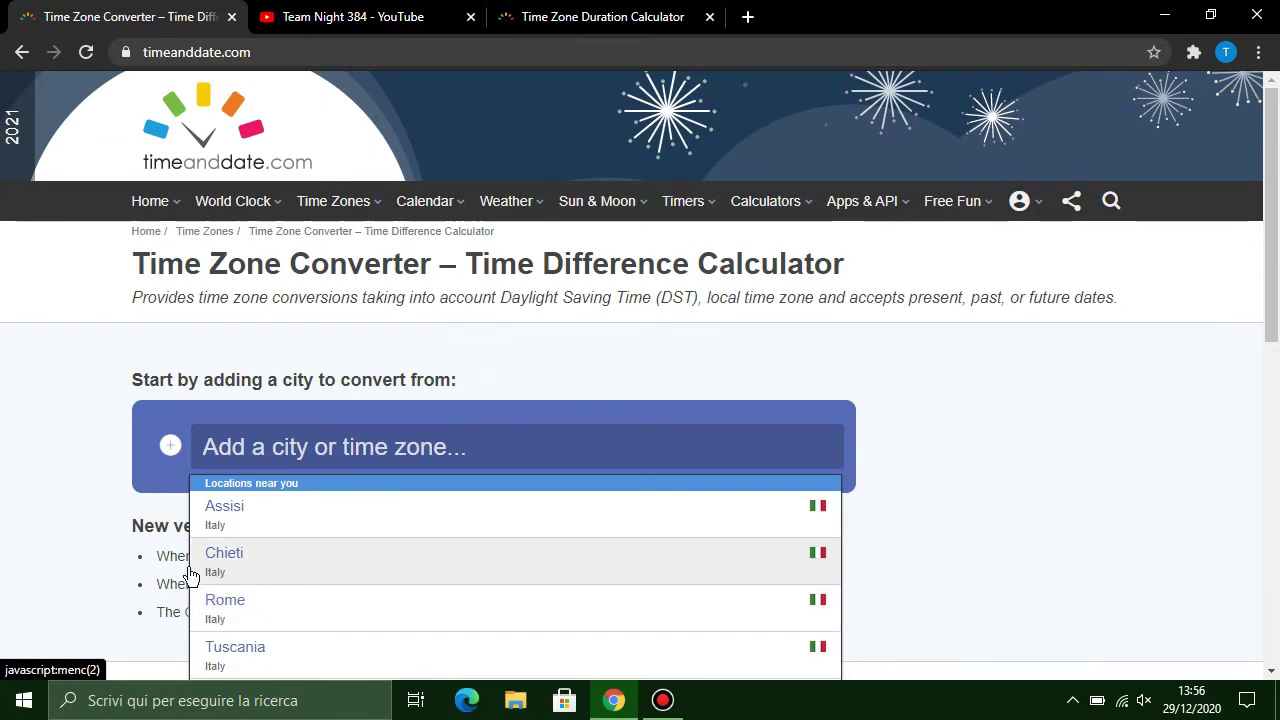
{"action": "left_click", "coordinate": [262, 462]}
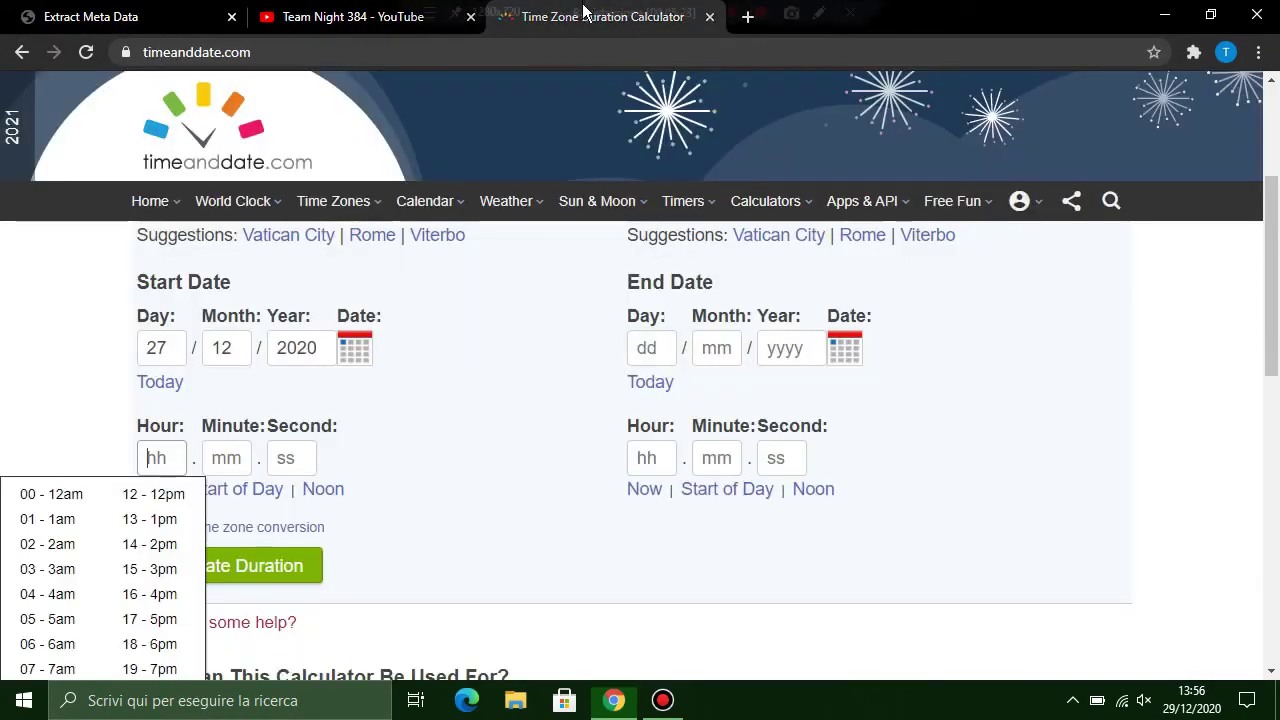
Step: Enter 20 and 01 as the start hour and minute in the duration calculator
{"action": "left_click", "coordinate": [172, 464]}
{"action": "left_click", "coordinate": [114, 466]}
{"action": "left_click", "coordinate": [155, 459]}
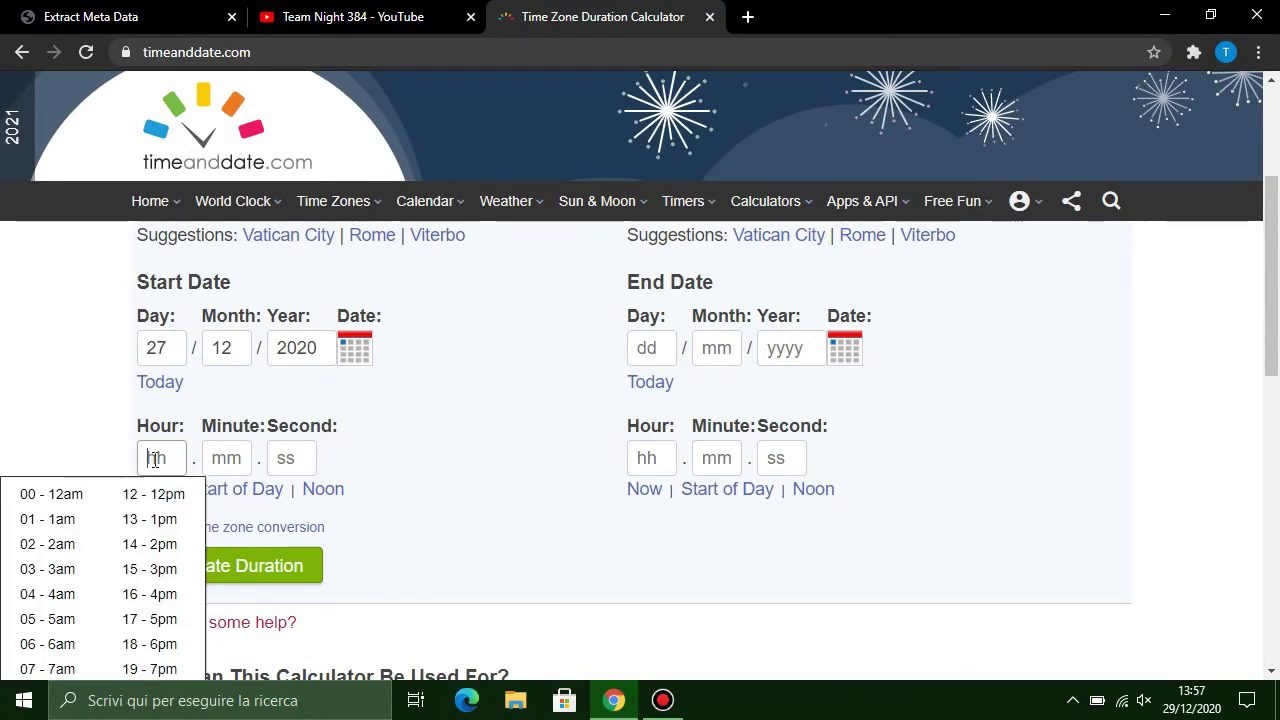
{"action": "type", "text": "20"}
{"action": "left_click", "coordinate": [226, 455]}
{"action": "type", "text": "0"}
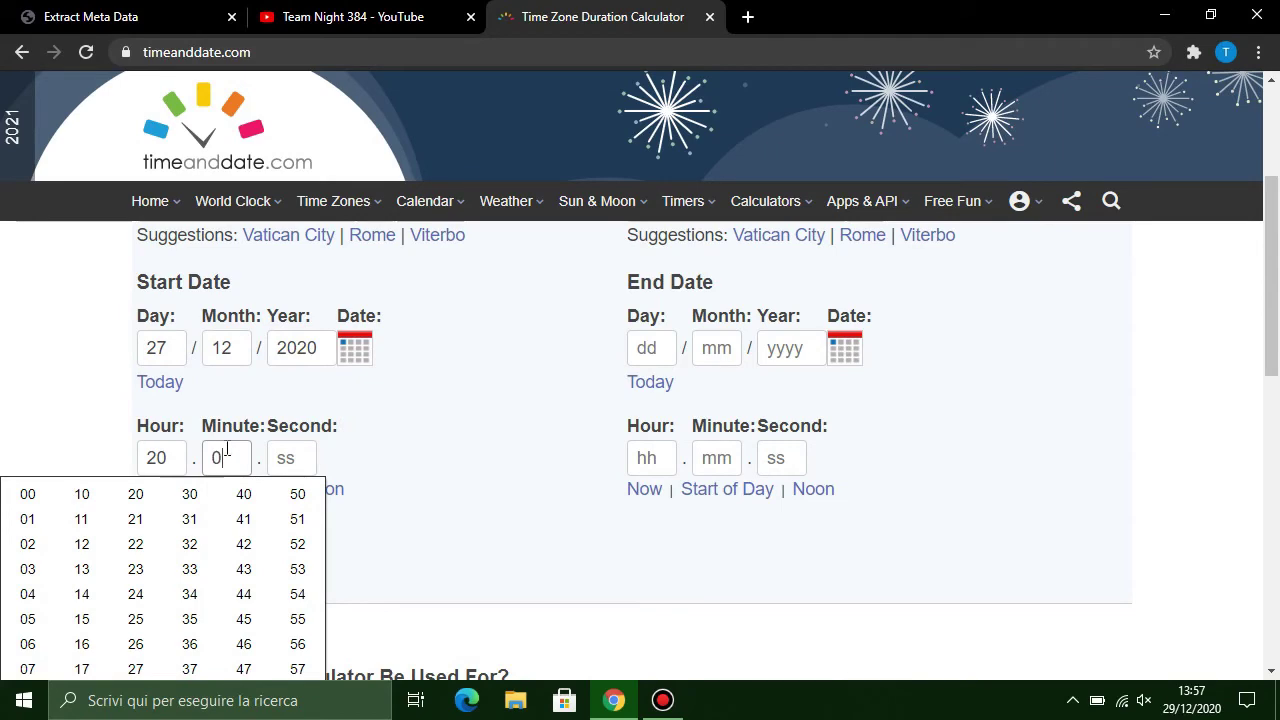
{"action": "type", "text": "1"}
Step: Recheck the 19:01:32 UTC upload time in DataViewer and enter 32 as the start seconds
{"action": "left_click", "coordinate": [229, 14]}
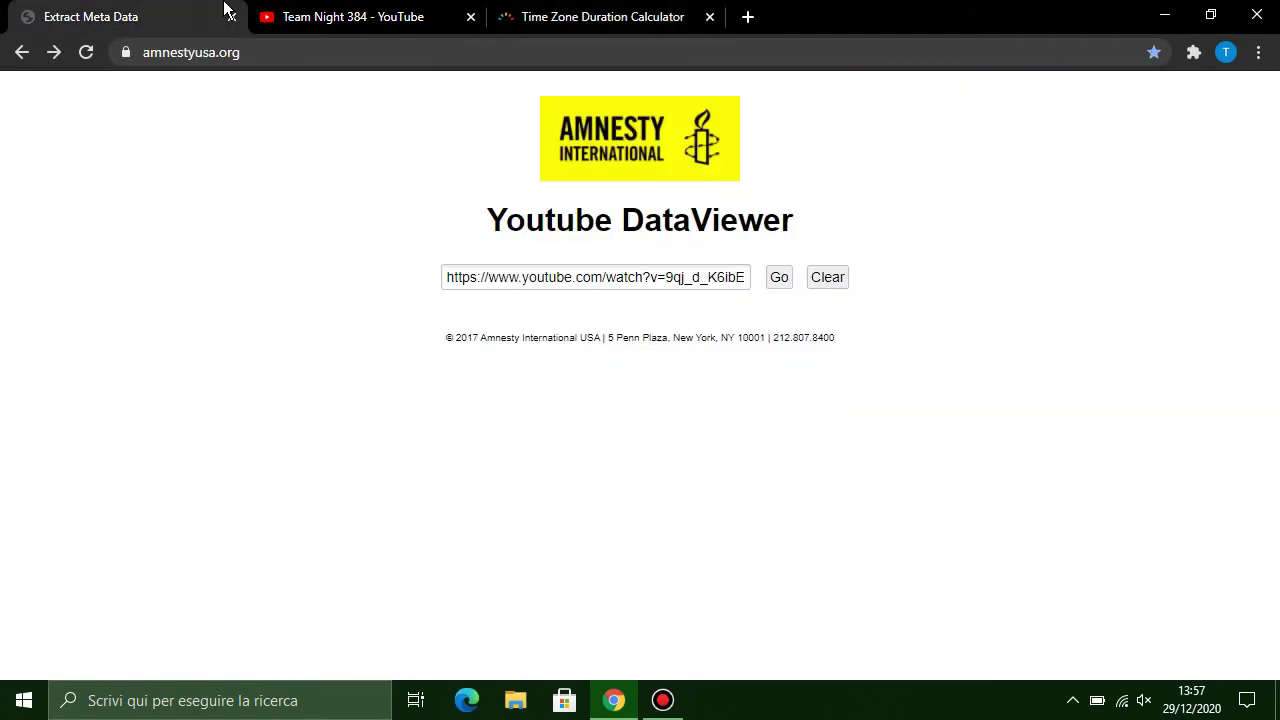
{"action": "left_click", "coordinate": [779, 277]}
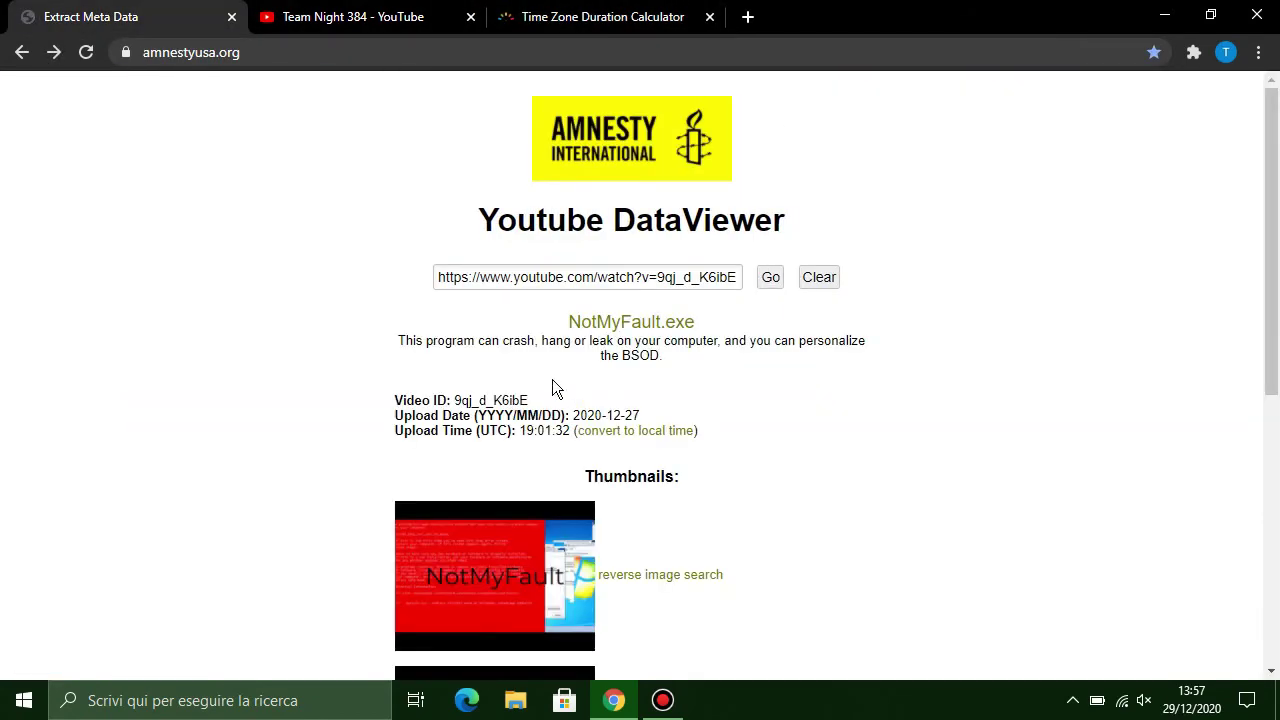
{"action": "left_click", "coordinate": [603, 14]}
{"action": "left_click", "coordinate": [283, 457]}
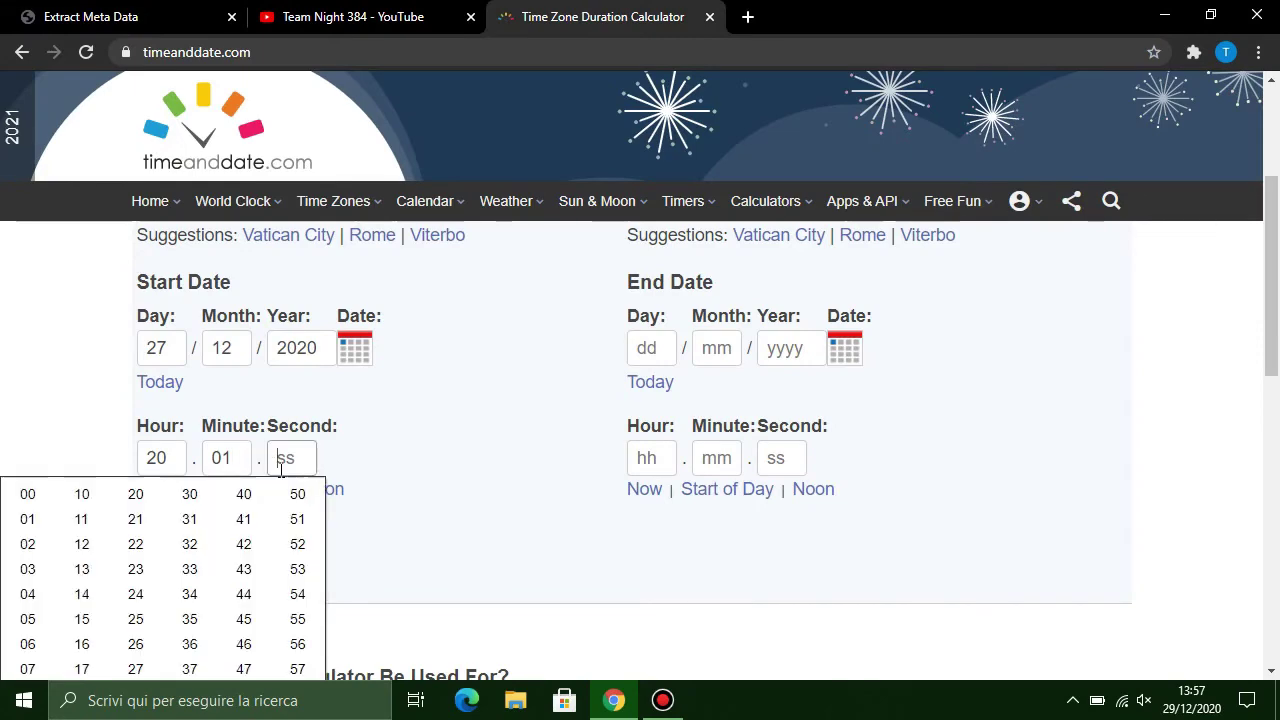
{"action": "type", "text": "32"}
{"action": "left_click", "coordinate": [150, 14]}
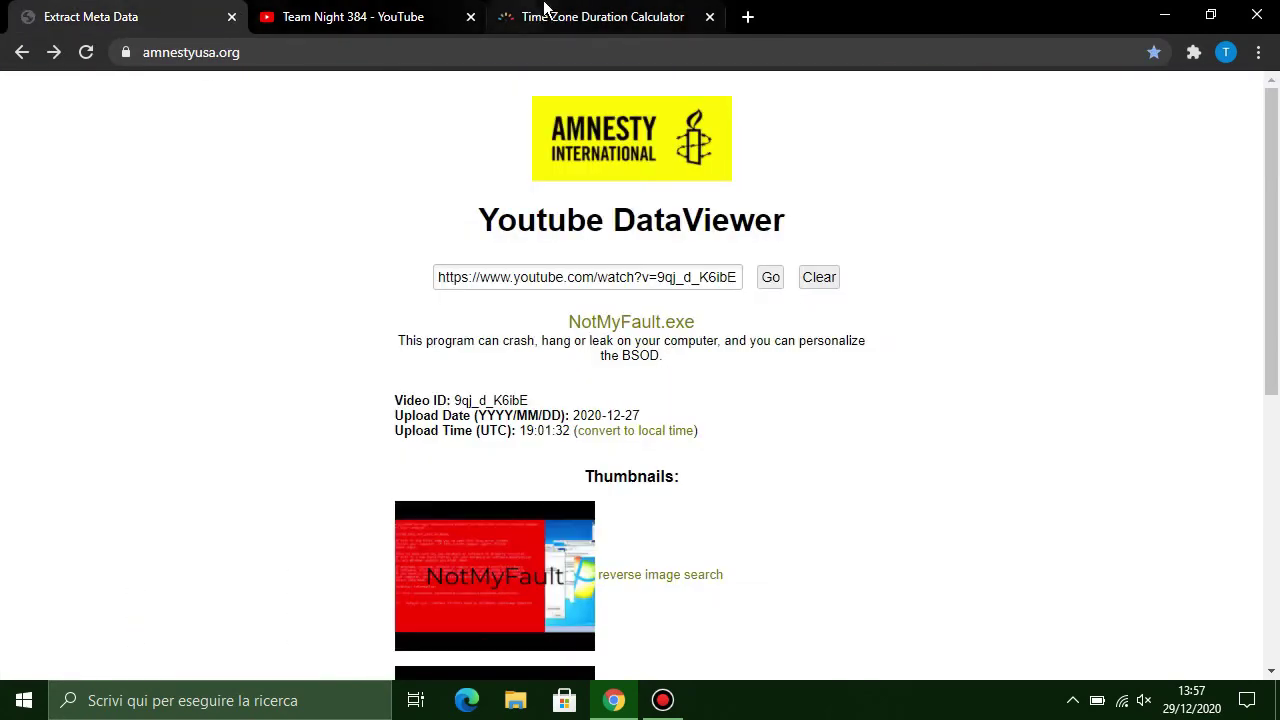
{"action": "left_click", "coordinate": [580, 14]}
{"action": "left_click", "coordinate": [511, 527]}
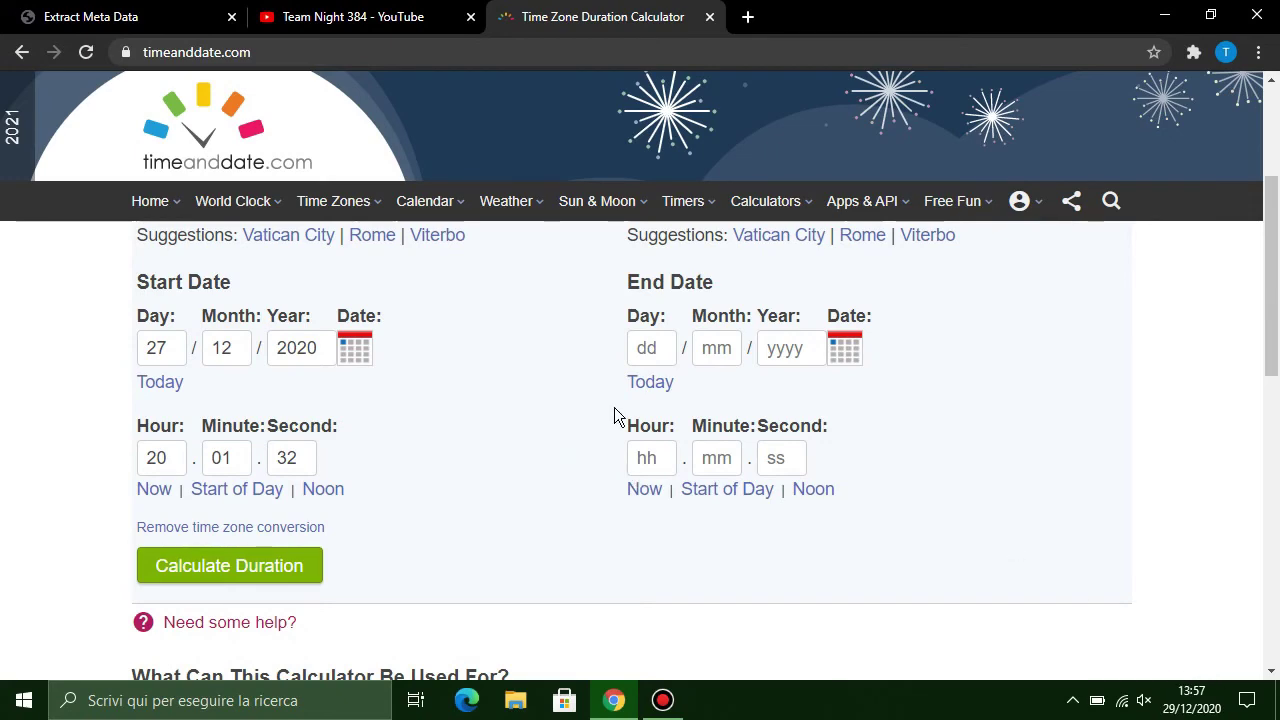
Step: Set the end date to today and the end time to now, then calculate the duration
{"action": "left_click", "coordinate": [650, 382]}
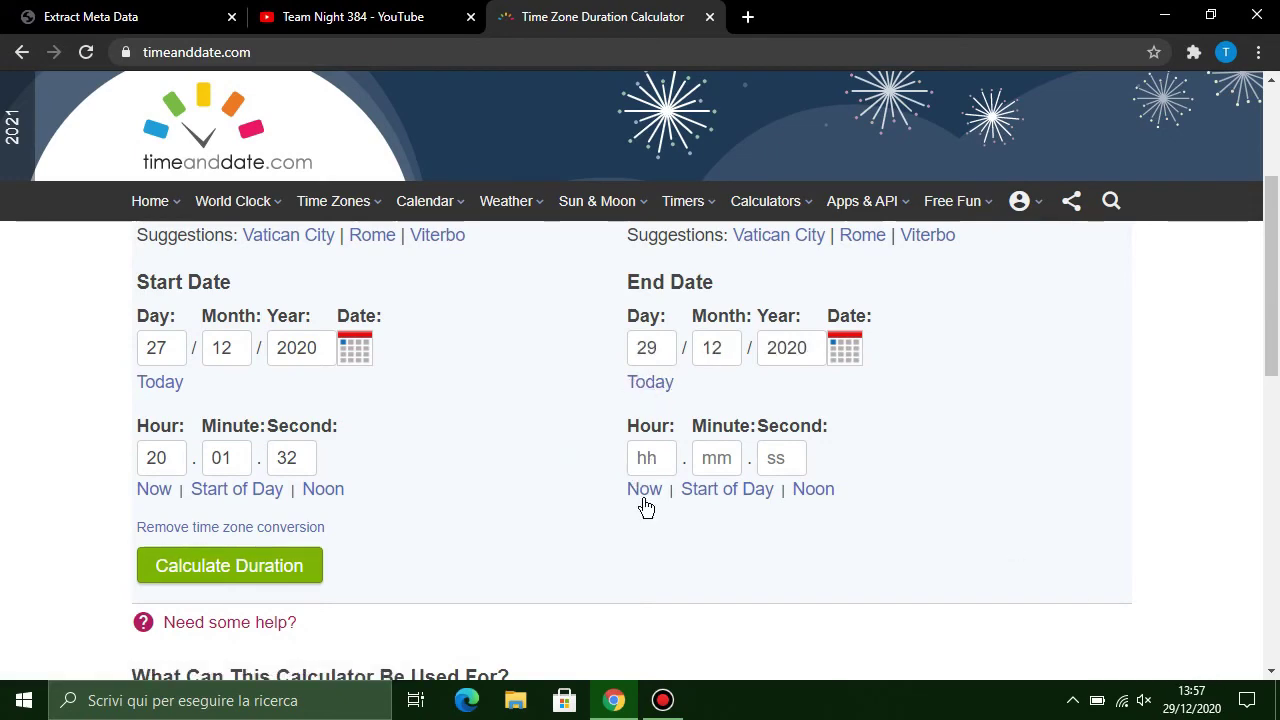
{"action": "left_click", "coordinate": [644, 492]}
{"action": "left_click", "coordinate": [309, 578]}
{"action": "scroll", "coordinate": [459, 558], "scroll_direction": "down", "scroll_amount": 2}
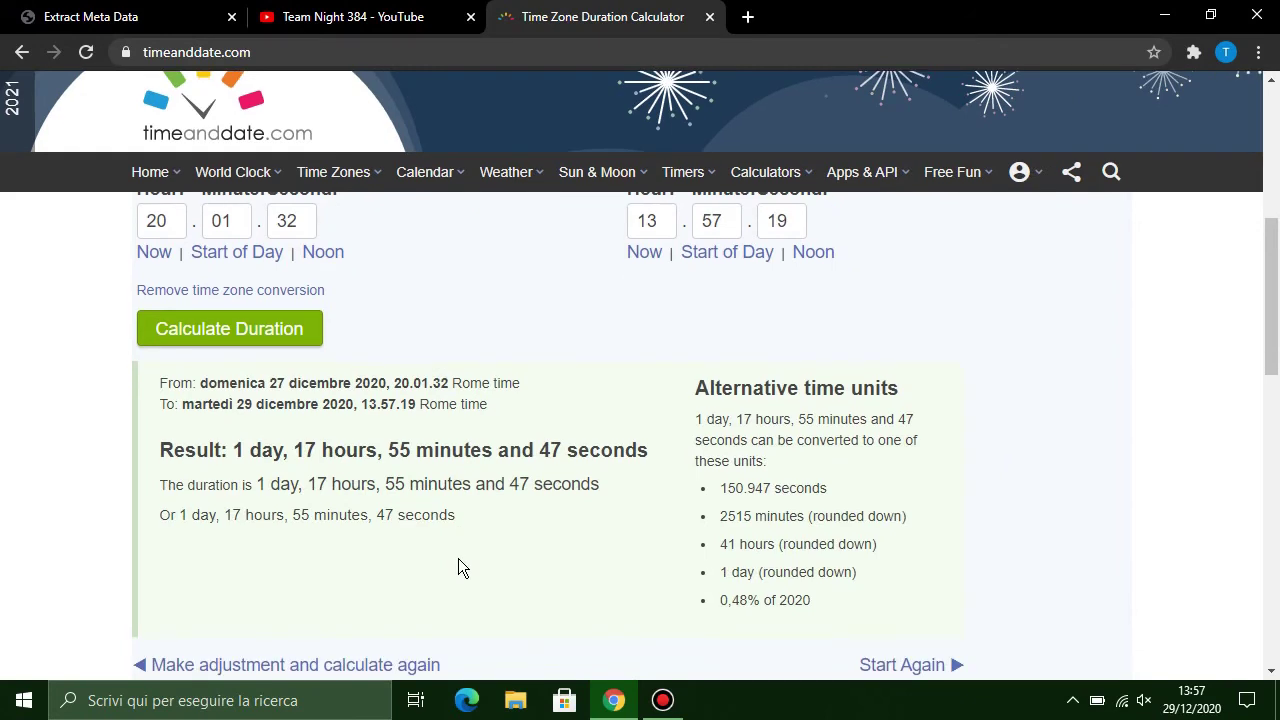
{"action": "left_click_drag", "start_coordinate": [450, 508], "coordinate": [456, 512]}
{"action": "left_click", "coordinate": [724, 280]}
Step: Refresh the end time to 13.57.25 and recalculate: 1 day, 17 hours, 55 minutes, 53 seconds
{"action": "left_click", "coordinate": [656, 258]}
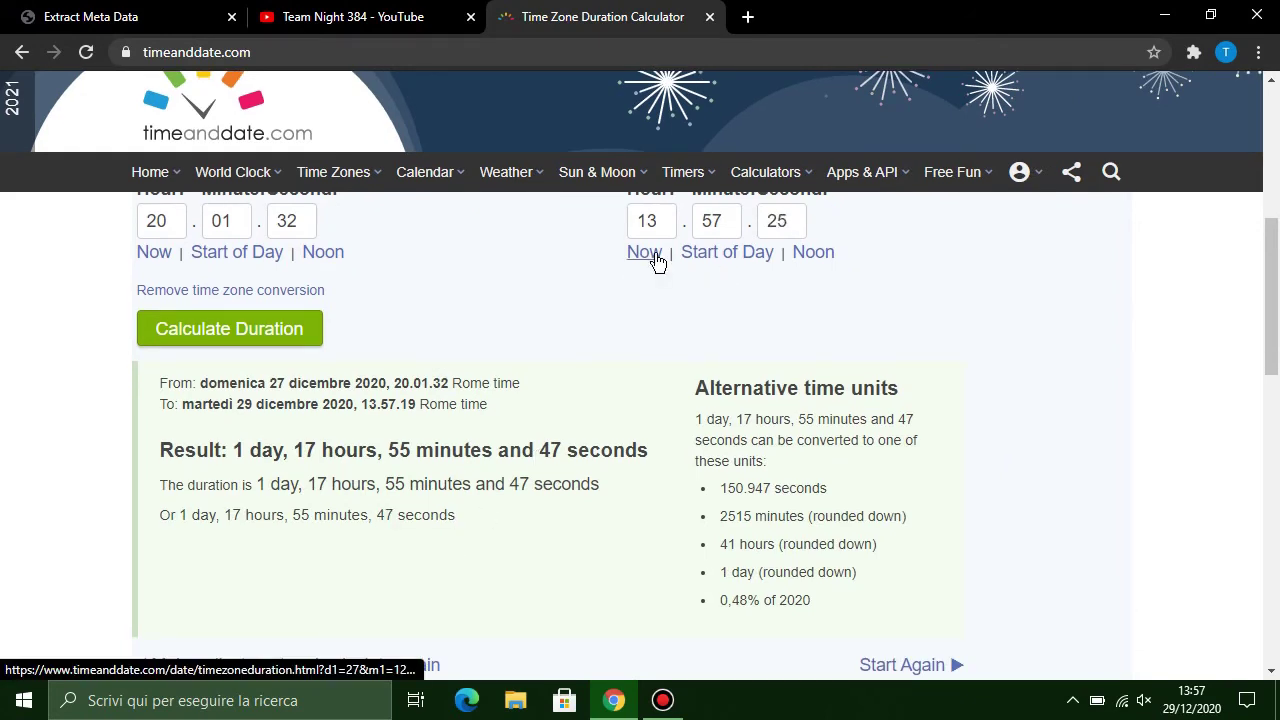
{"action": "left_click", "coordinate": [312, 333]}
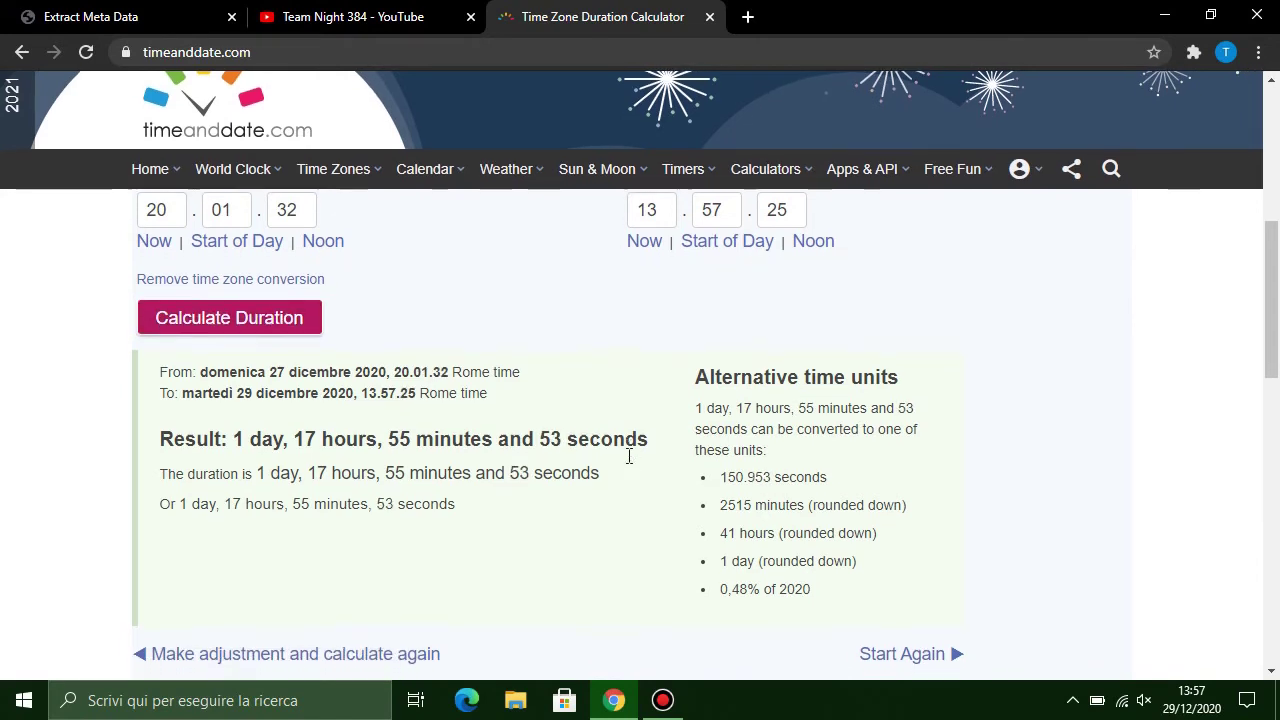
{"action": "left_click_drag", "start_coordinate": [183, 528], "coordinate": [451, 539]}
{"action": "left_click", "coordinate": [199, 544]}
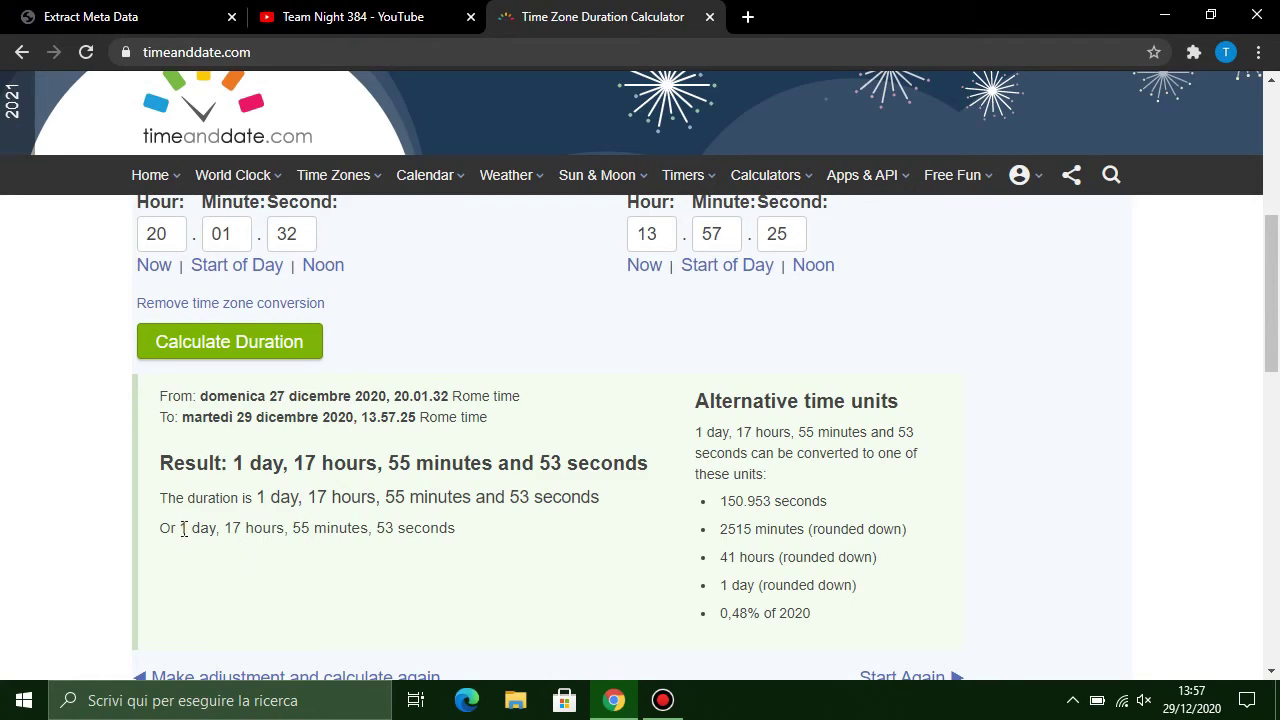
{"action": "left_click", "coordinate": [352, 12]}
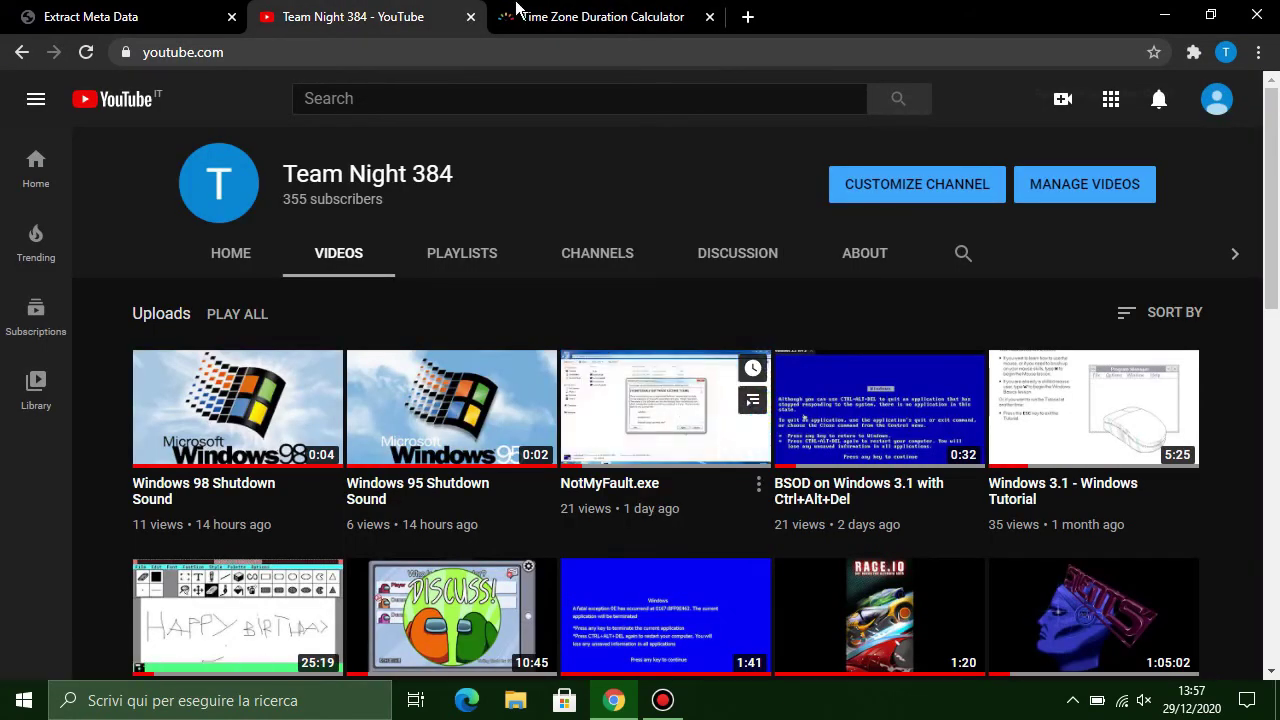
{"action": "left_click", "coordinate": [557, 20]}
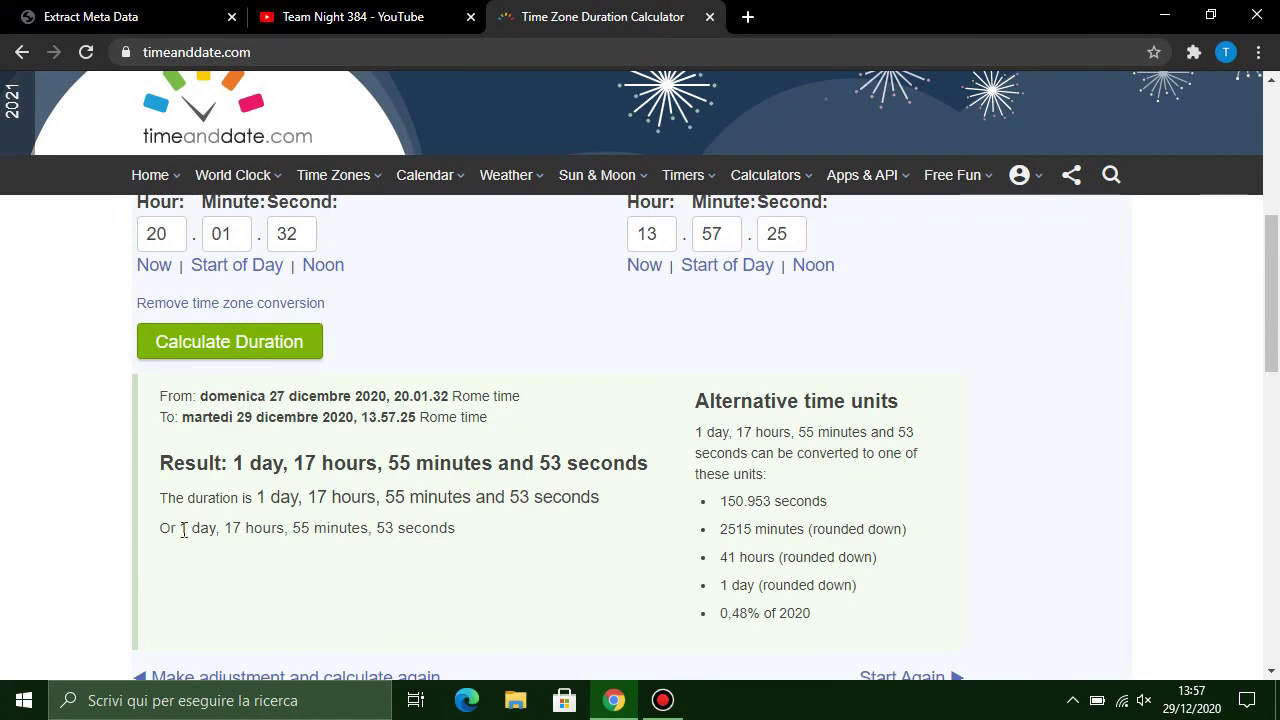
{"action": "left_click_drag", "start_coordinate": [179, 528], "coordinate": [216, 528]}
{"action": "left_click", "coordinate": [730, 563]}
{"action": "scroll", "coordinate": [544, 603], "scroll_direction": "up", "scroll_amount": 5}
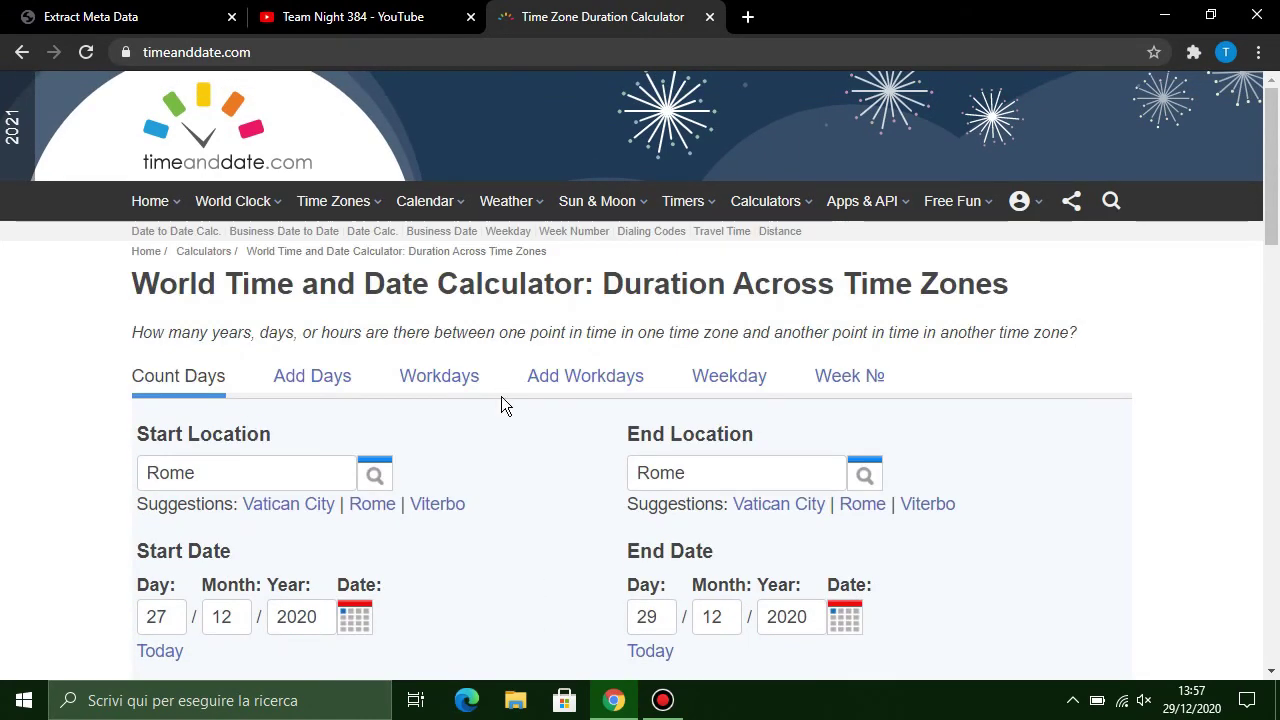
Step: Change the end date to 28 December and recalculate the duration
{"action": "scroll", "coordinate": [538, 521], "scroll_direction": "down", "scroll_amount": 3}
{"action": "left_click", "coordinate": [818, 388]}
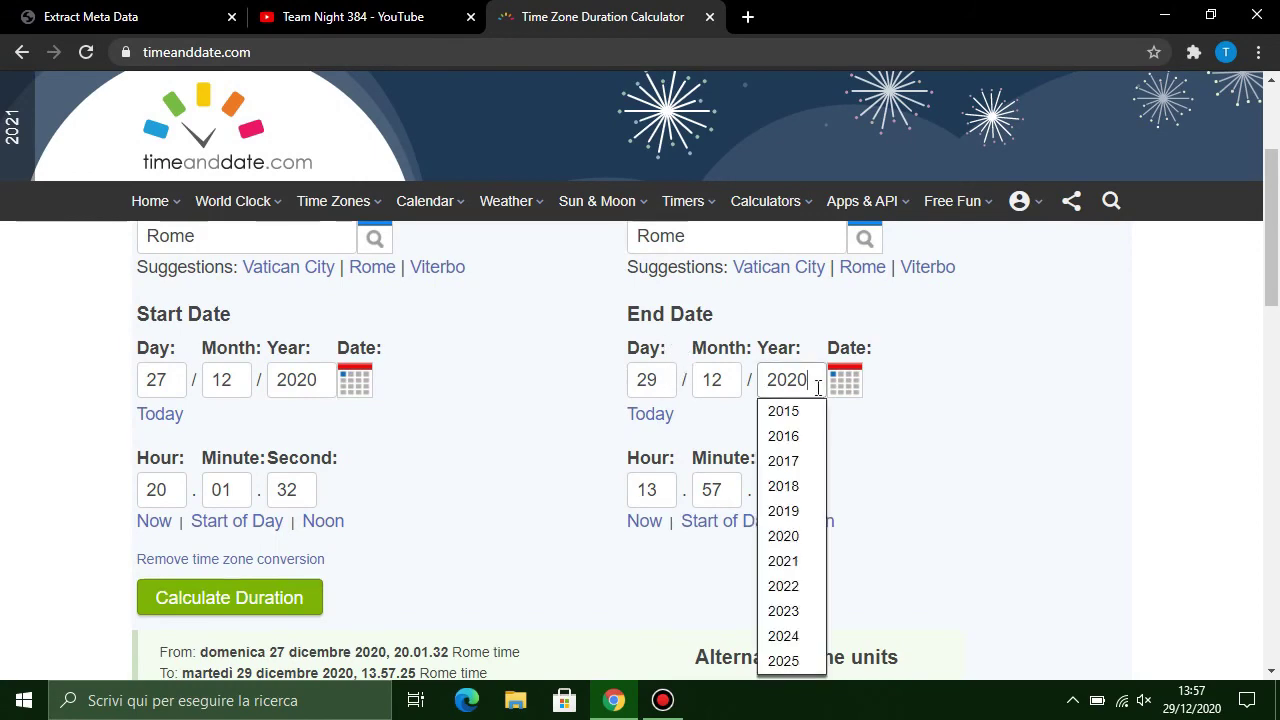
{"action": "left_click", "coordinate": [844, 382]}
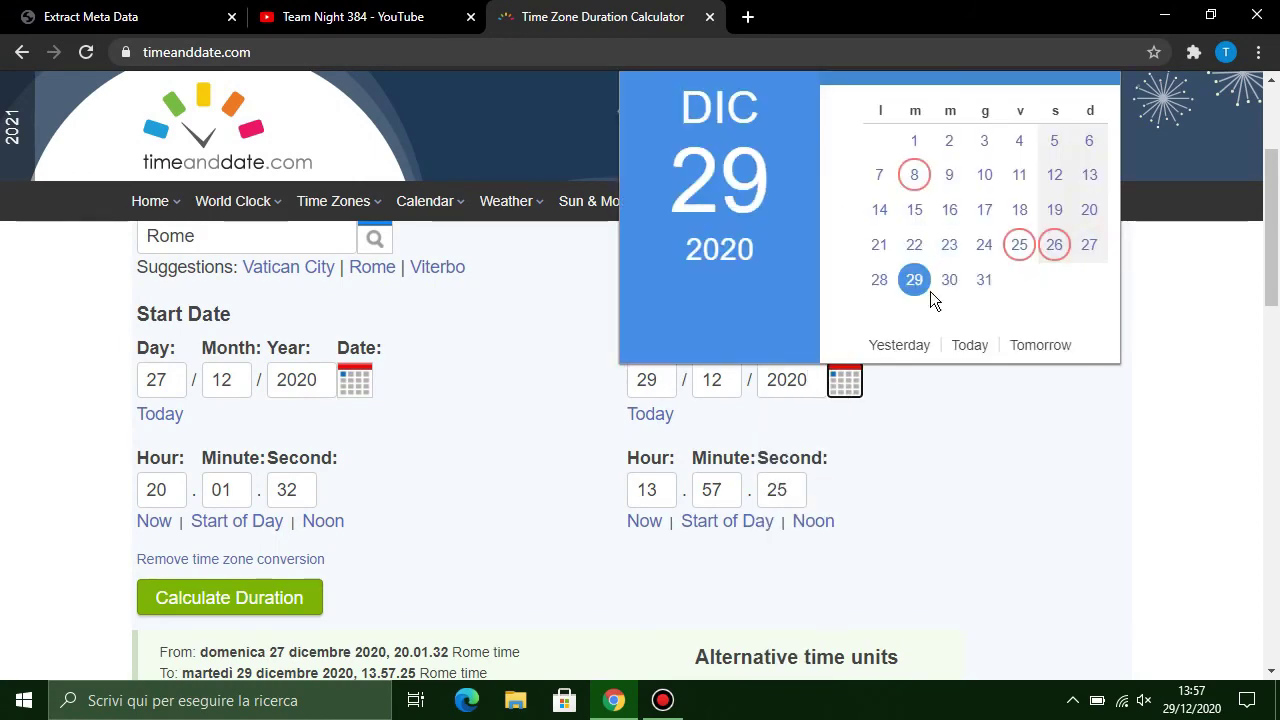
{"action": "left_click", "coordinate": [879, 280]}
{"action": "scroll", "coordinate": [488, 462], "scroll_direction": "down", "scroll_amount": 2}
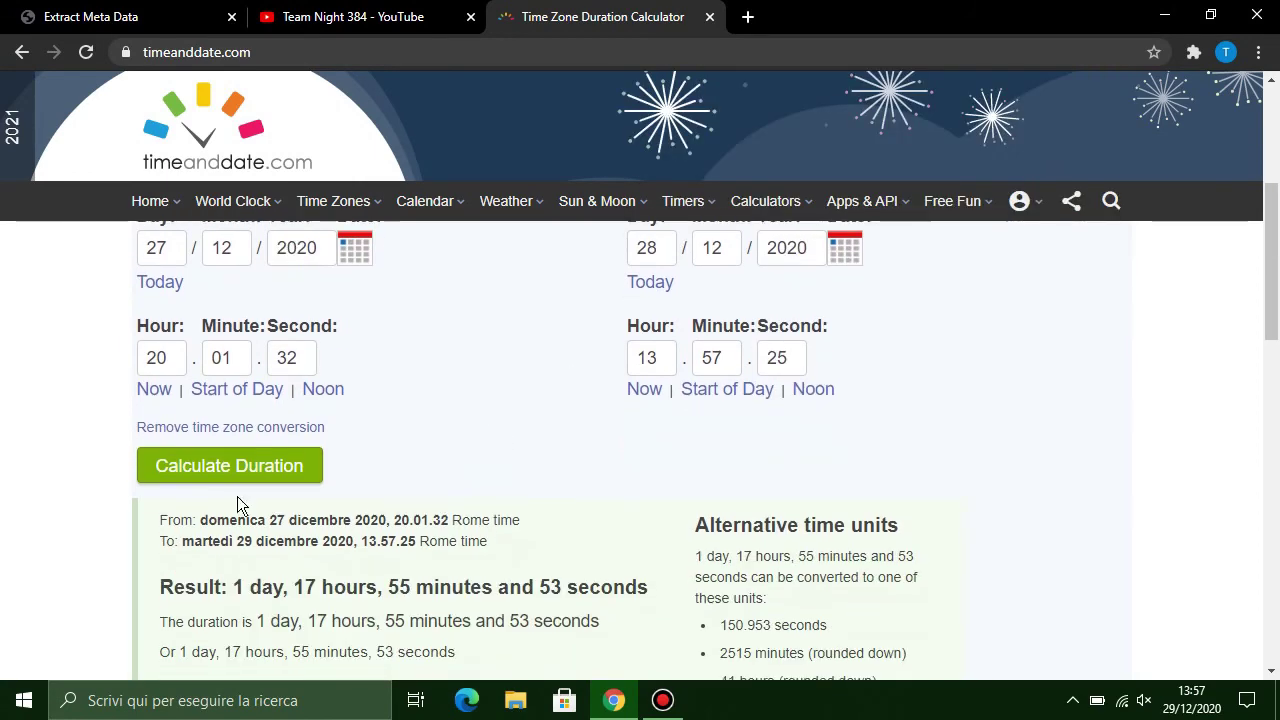
{"action": "left_click", "coordinate": [207, 474]}
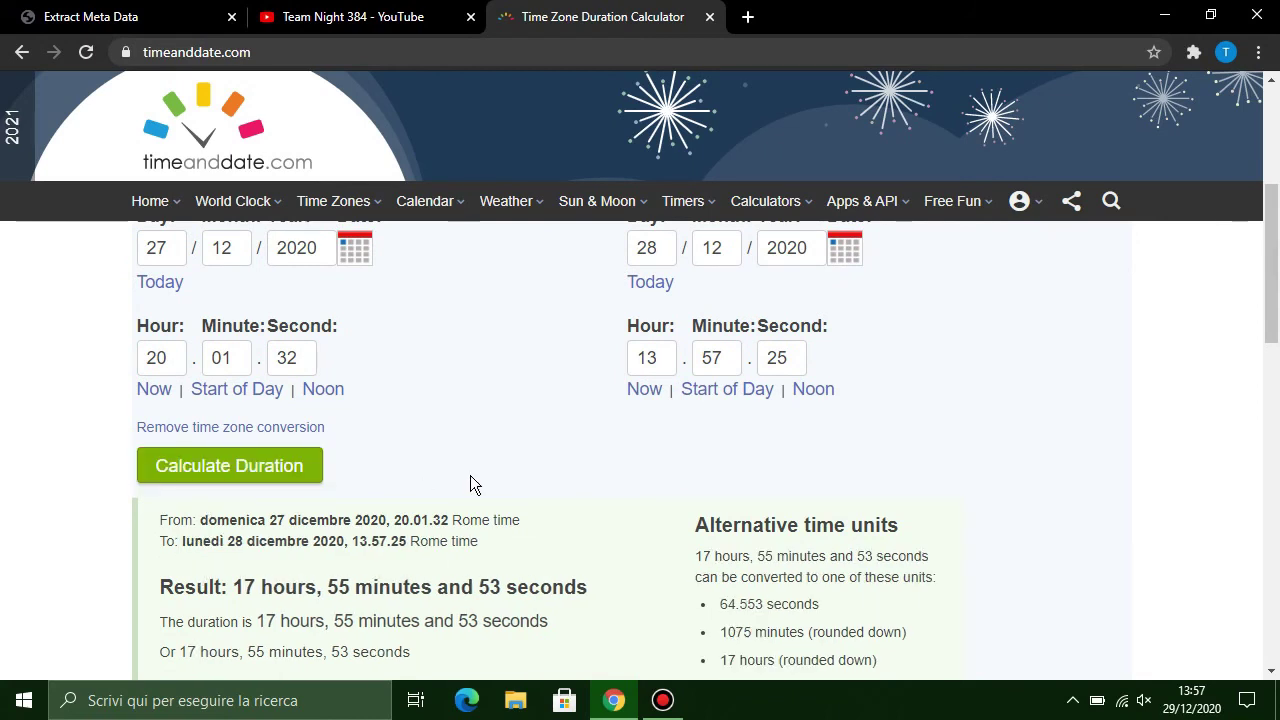
{"action": "scroll", "coordinate": [193, 647], "scroll_direction": "down", "scroll_amount": 1}
{"action": "left_click_drag", "start_coordinate": [183, 628], "coordinate": [242, 635]}
{"action": "left_click", "coordinate": [242, 635]}
Step: Reset the end to today at 13.57.53 and recalculate: 1 day, 17 hours, 56 minutes, 21 seconds
{"action": "left_click", "coordinate": [640, 265]}
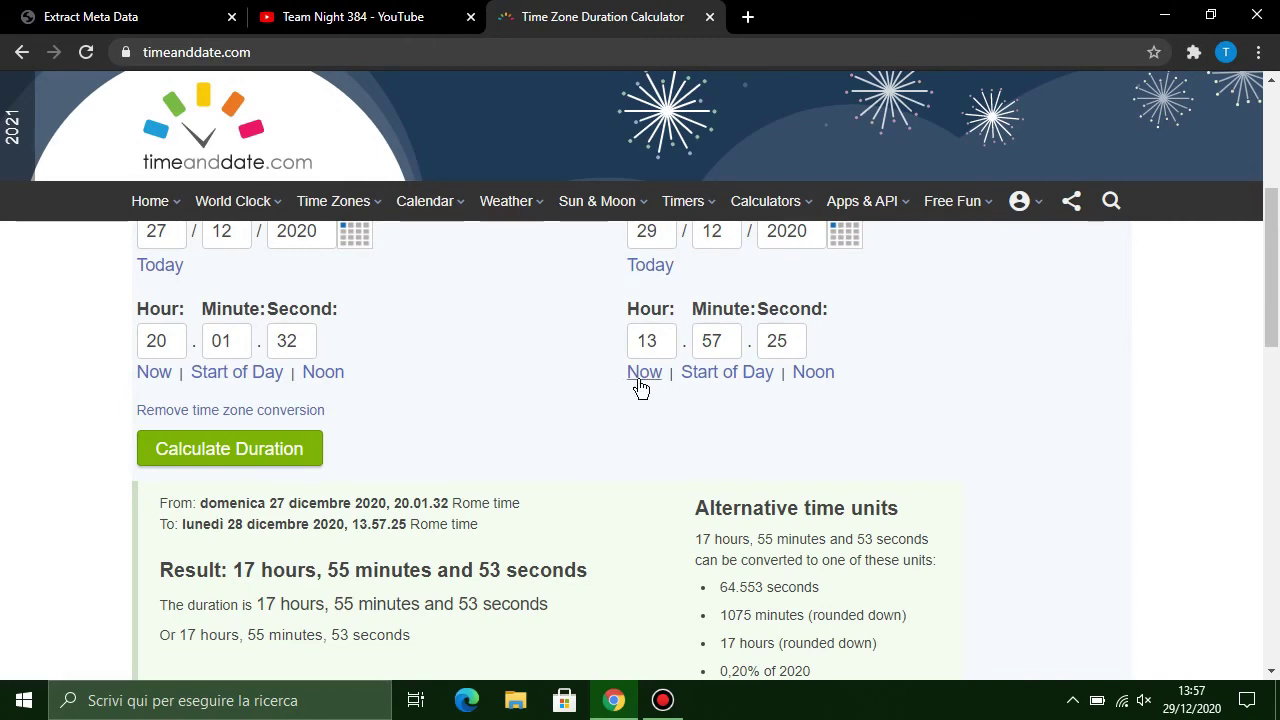
{"action": "left_click", "coordinate": [643, 371]}
{"action": "left_click", "coordinate": [255, 448]}
{"action": "scroll", "coordinate": [247, 470], "scroll_direction": "down", "scroll_amount": 2}
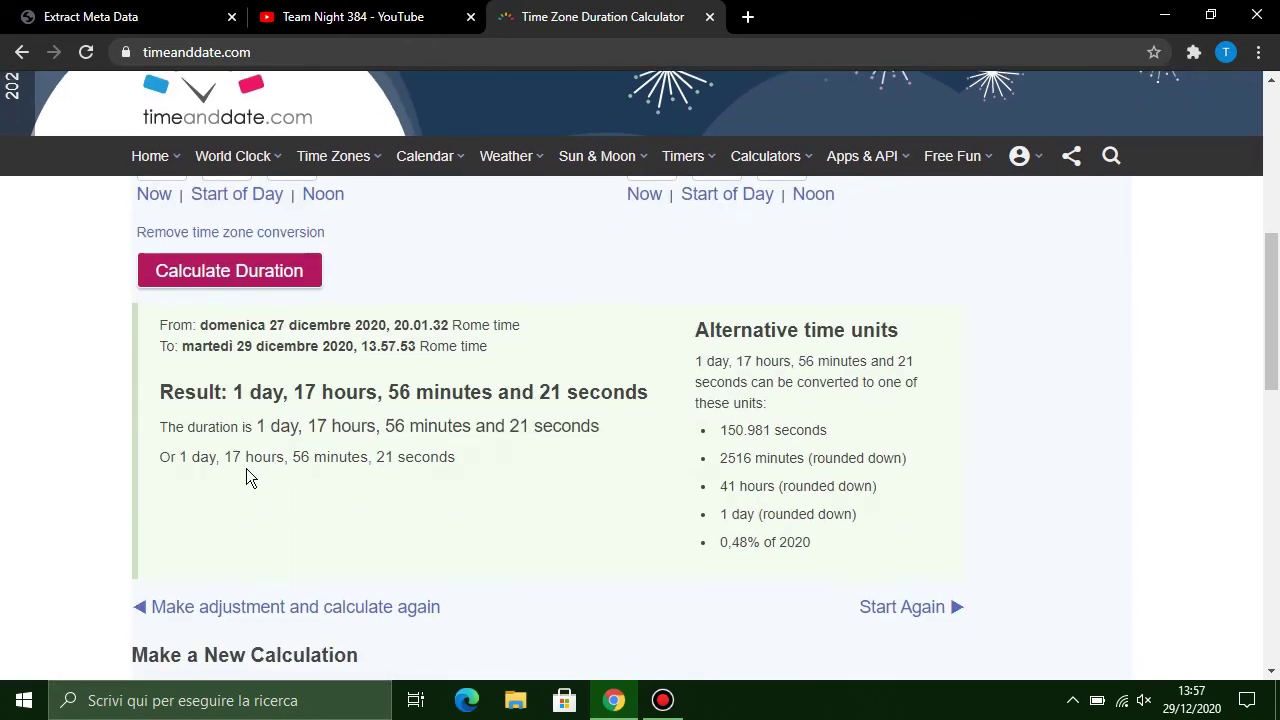
{"action": "left_click_drag", "start_coordinate": [182, 457], "coordinate": [213, 457]}
{"action": "left_click", "coordinate": [215, 457]}
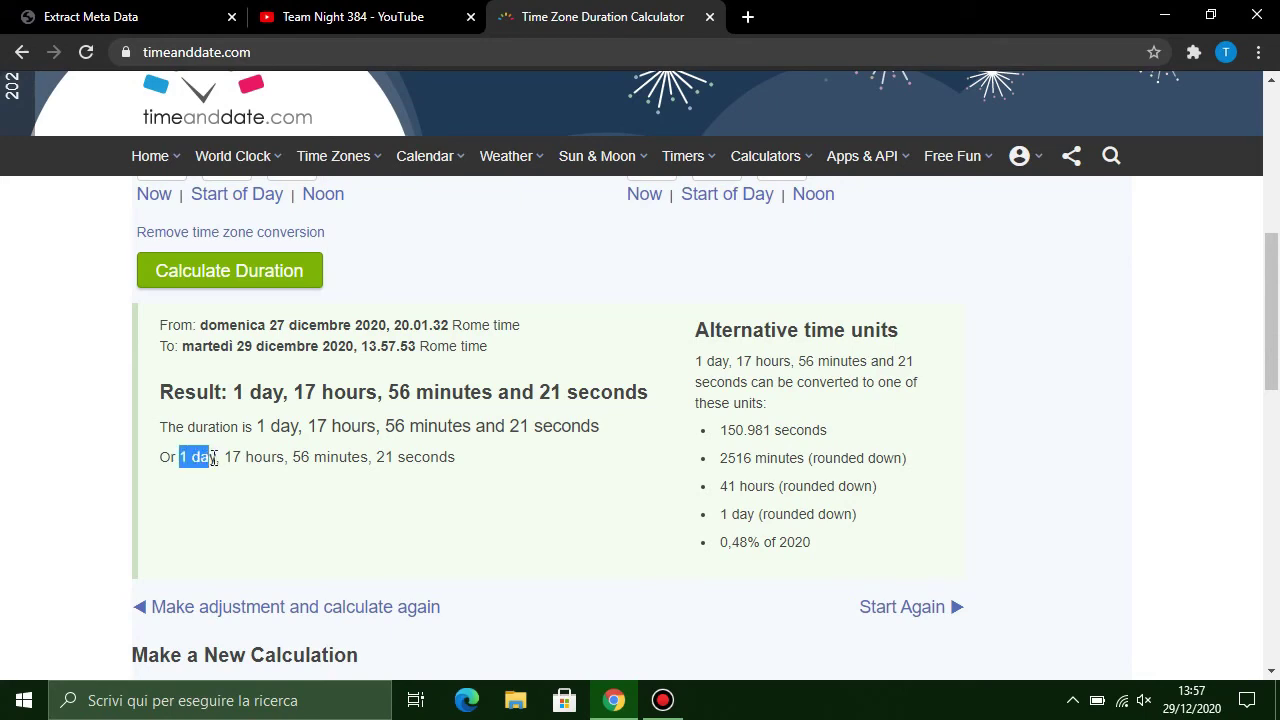
{"action": "left_click", "coordinate": [217, 458]}
{"action": "scroll", "coordinate": [547, 476], "scroll_direction": "up", "scroll_amount": 6}
{"action": "scroll", "coordinate": [547, 476], "scroll_direction": "down", "scroll_amount": 7}
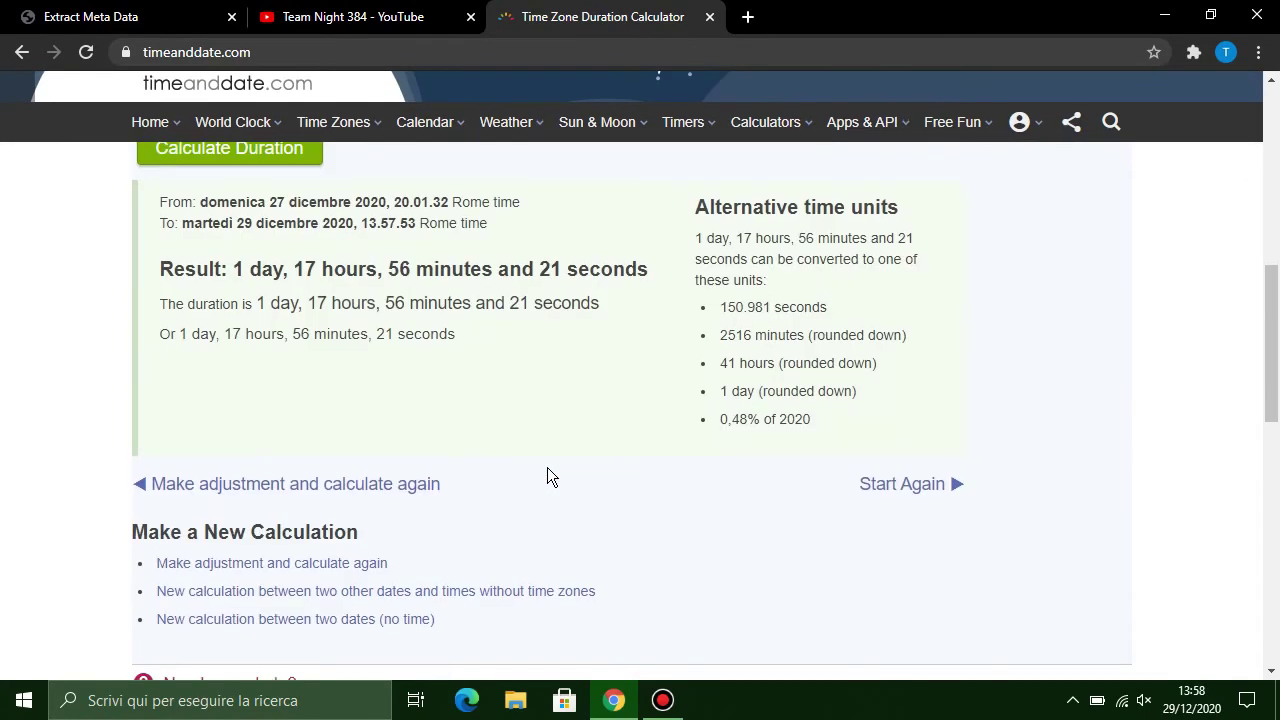
{"action": "scroll", "coordinate": [547, 467], "scroll_direction": "up", "scroll_amount": 8}
Step: Close the Time Zone Duration Calculator tab and view the YouTube channel's videos
{"action": "left_click", "coordinate": [130, 10]}
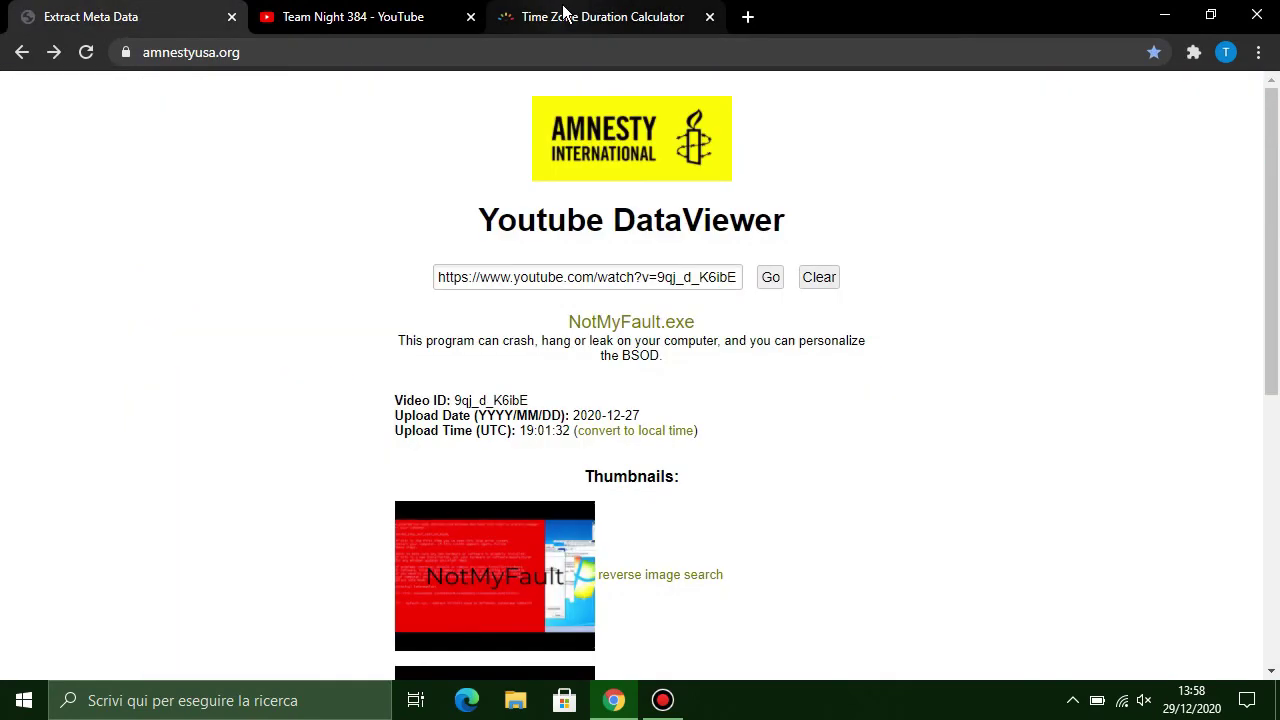
{"action": "left_click", "coordinate": [709, 16]}
{"action": "mouse_move", "coordinate": [687, 10]}
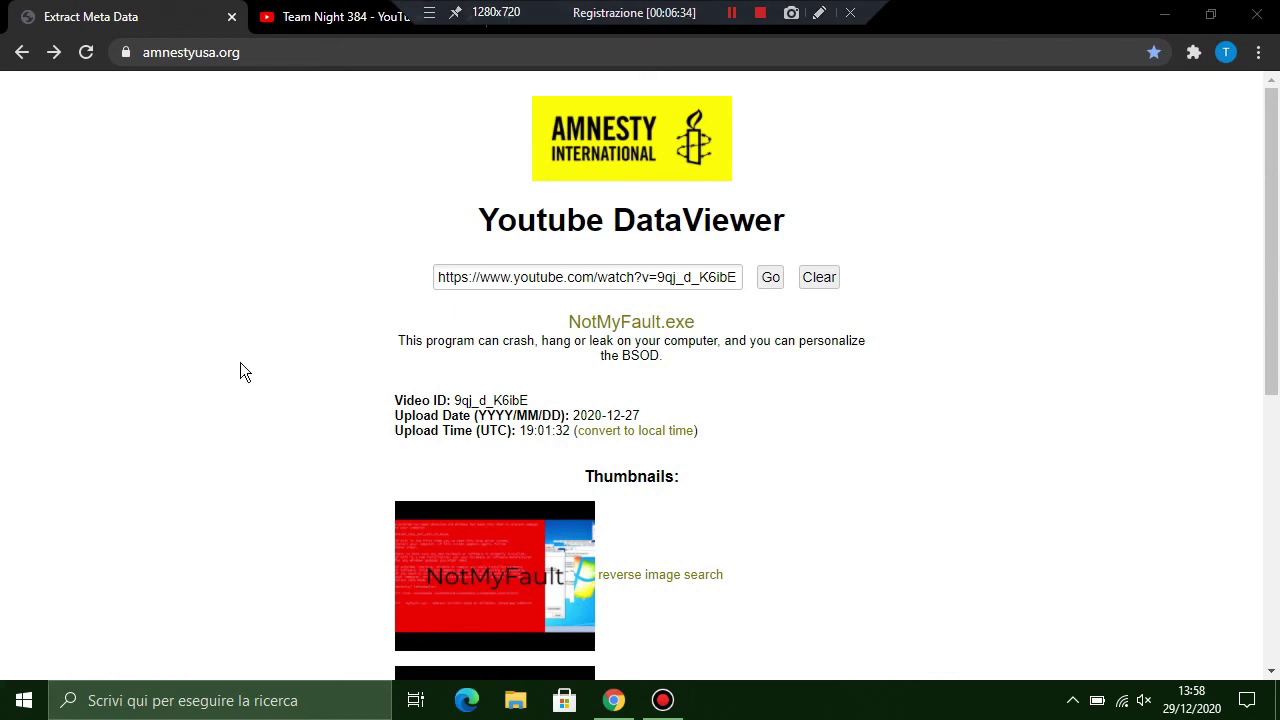
{"action": "left_click", "coordinate": [300, 27]}
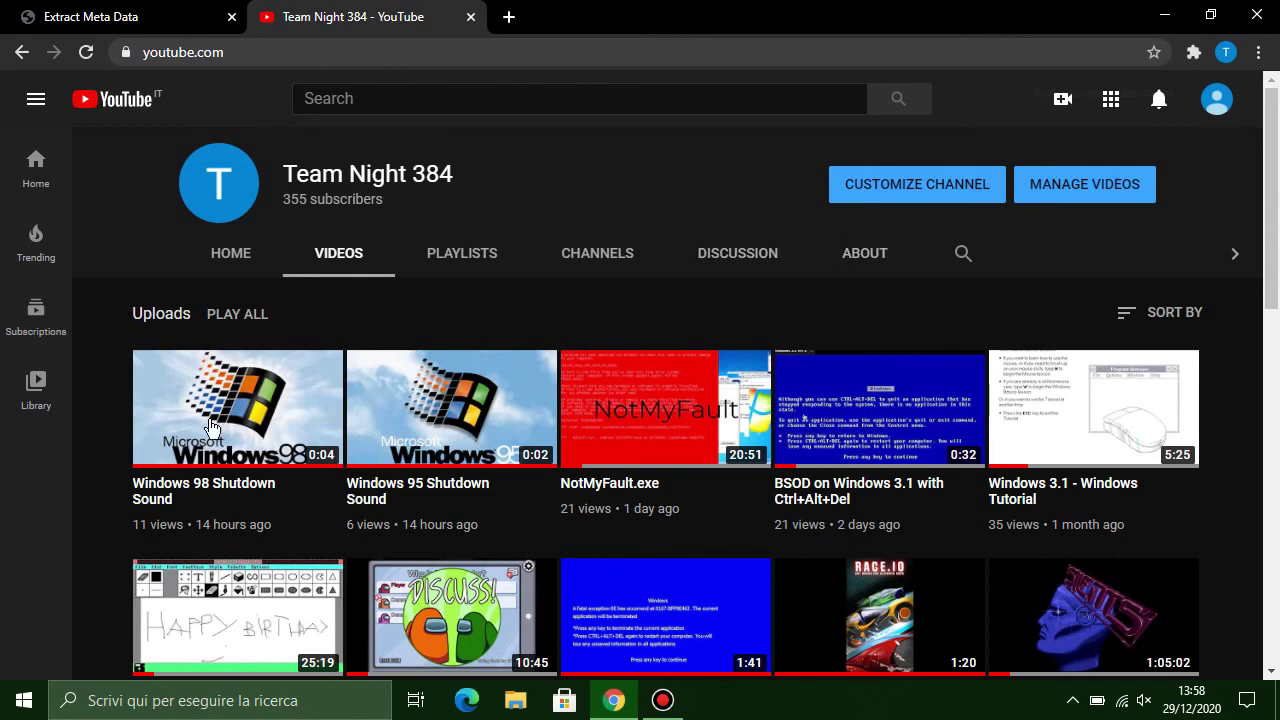
{"action": "right_click", "coordinate": [153, 316]}
{"action": "left_click", "coordinate": [115, 321]}
Step: Delete the video URL from the DataViewer field and return to the channel's videos
{"action": "left_click", "coordinate": [150, 16]}
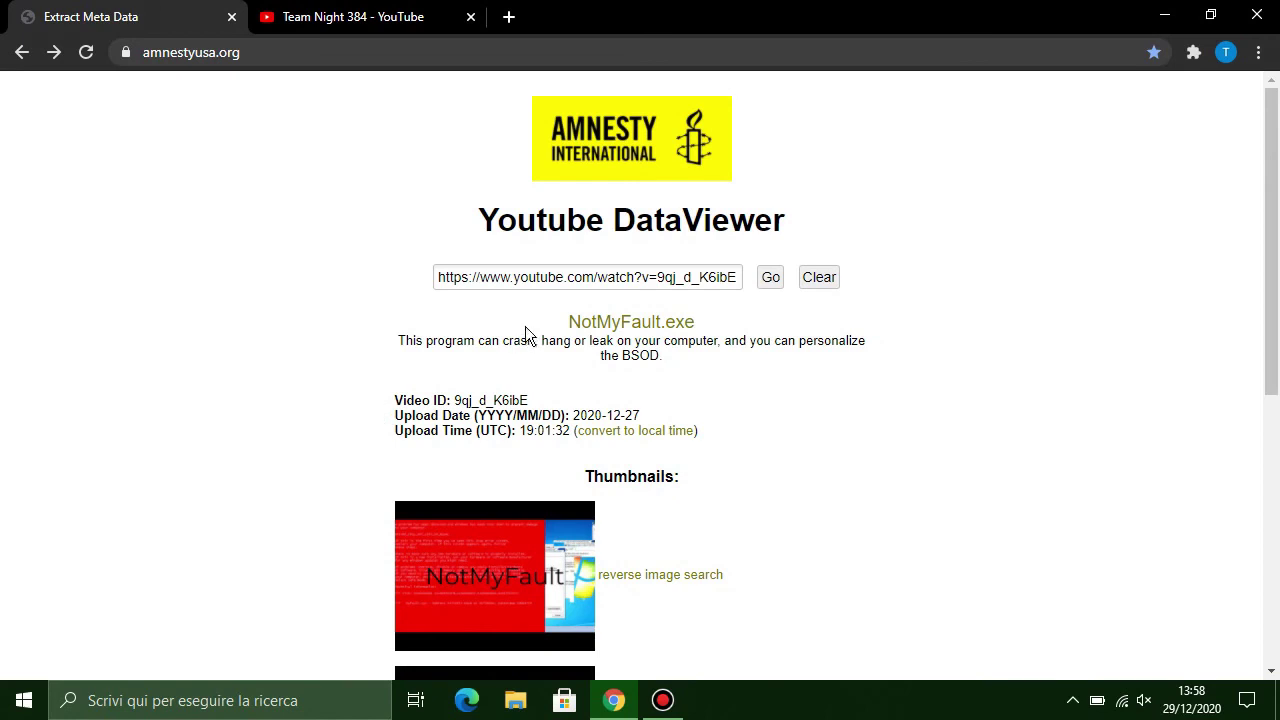
{"action": "left_click_drag", "start_coordinate": [438, 280], "coordinate": [786, 286]}
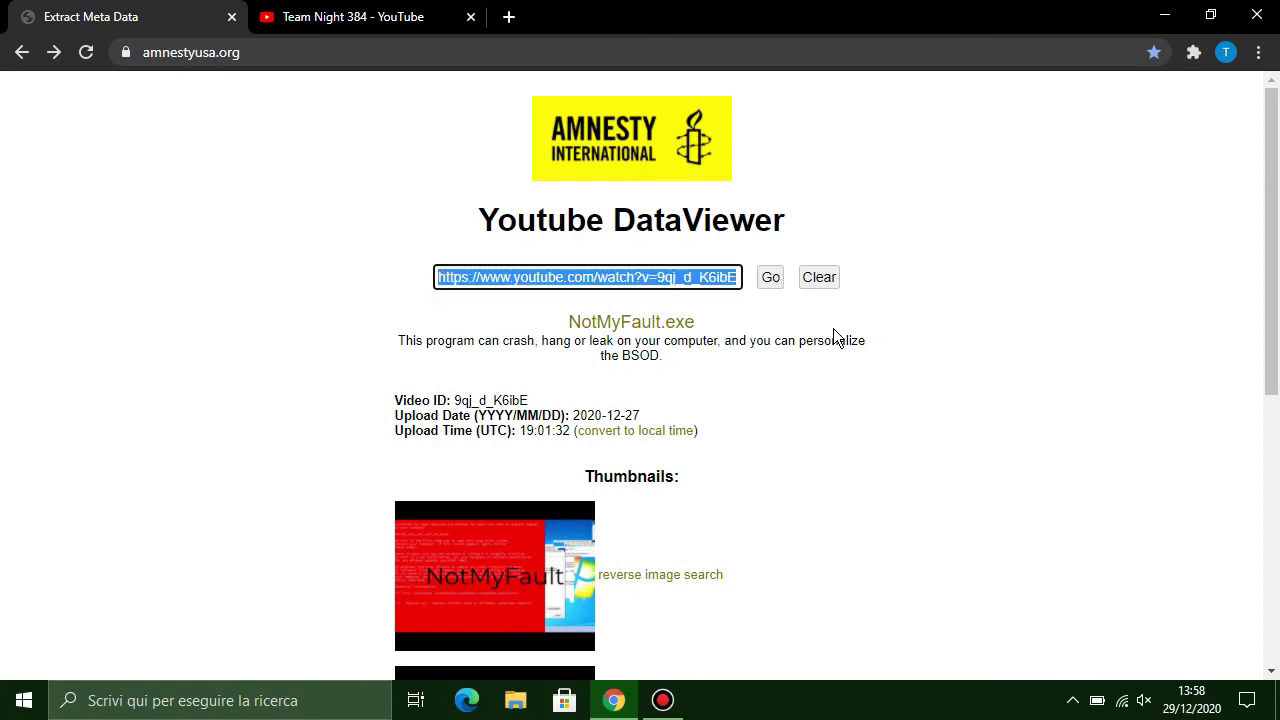
{"action": "key", "text": "BackSpace"}
{"action": "left_click", "coordinate": [311, 393]}
{"action": "left_click", "coordinate": [298, 14]}
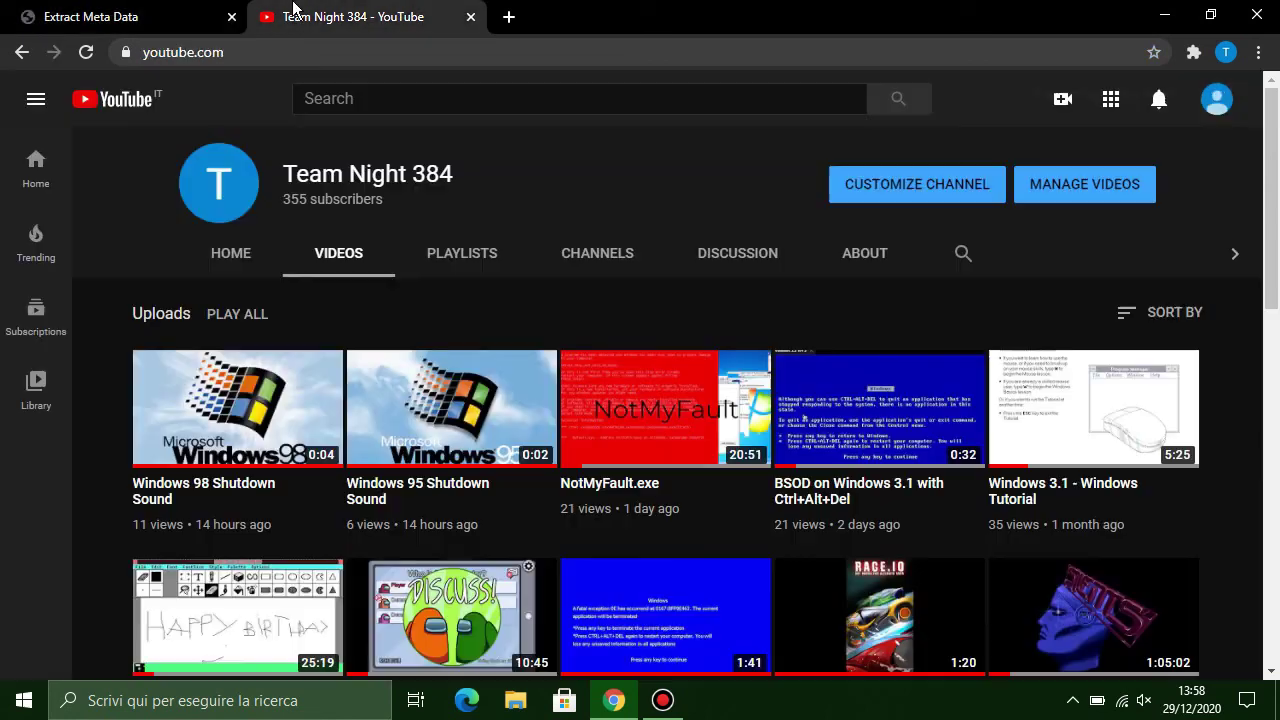